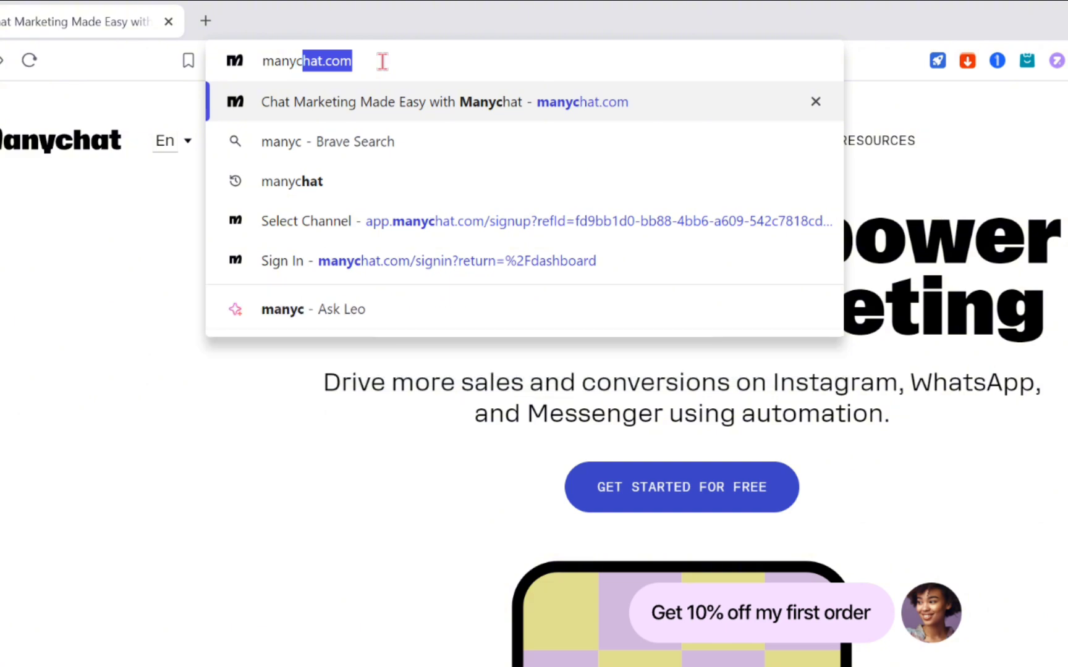
Search the web for manychat, open the official Manychat website and look over its homepage.
{"action": "key", "text": "Delete"}
{"action": "key", "text": "Return"}
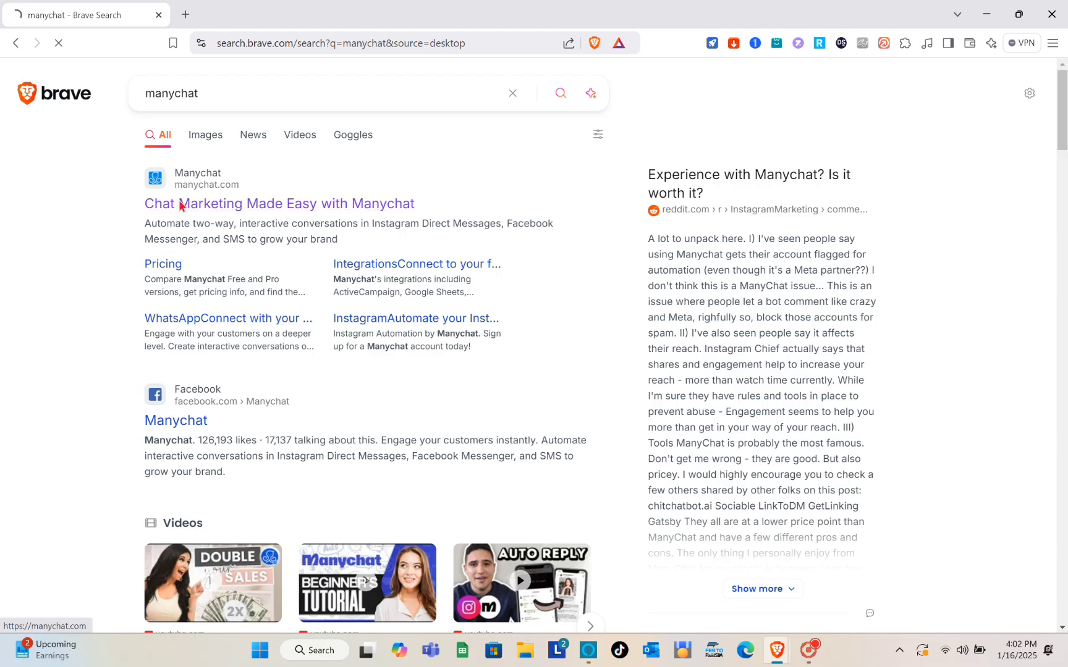
{"action": "left_click", "coordinate": [256, 229]}
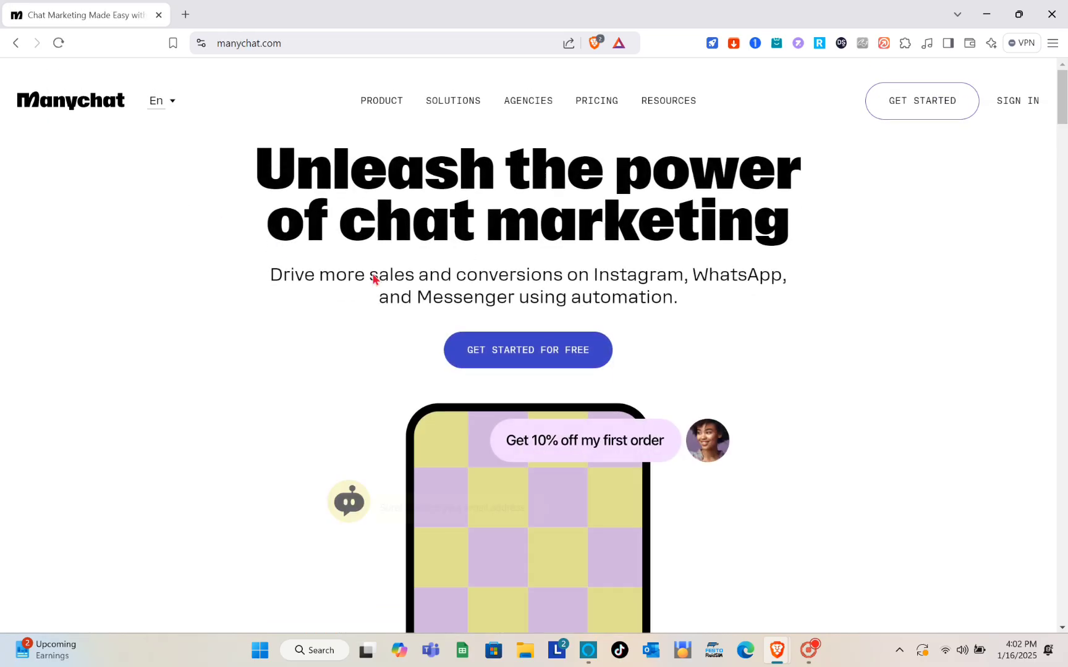
{"action": "scroll", "coordinate": [653, 425], "scroll_direction": "down", "scroll_amount": 3}
{"action": "scroll", "coordinate": [652, 424], "scroll_direction": "down", "scroll_amount": 2}
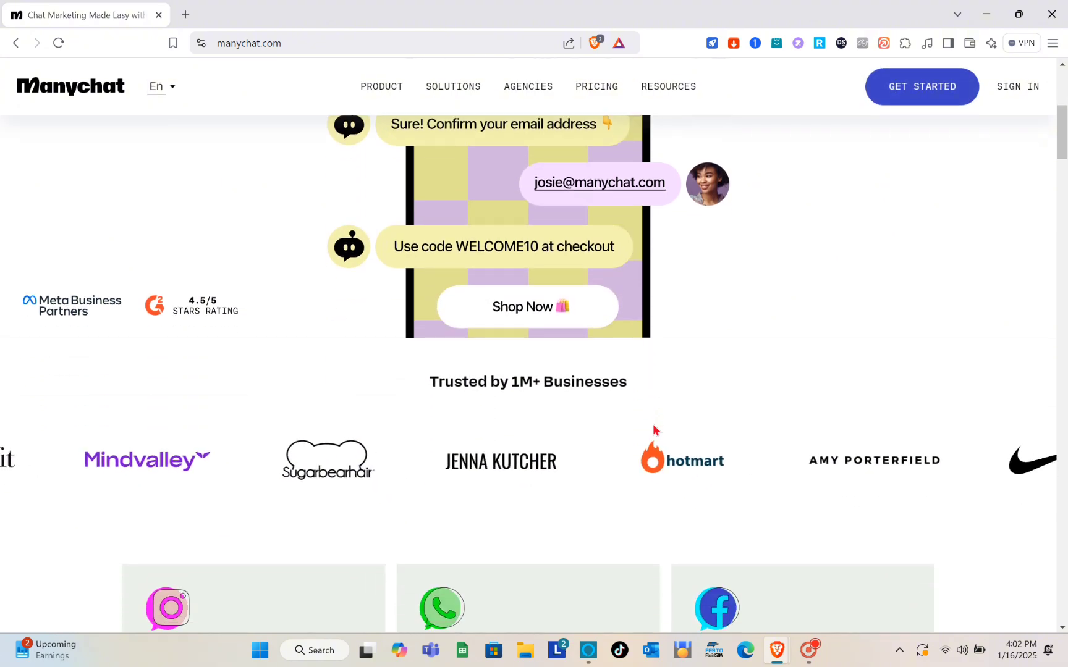
{"action": "scroll", "coordinate": [642, 370], "scroll_direction": "up", "scroll_amount": 5}
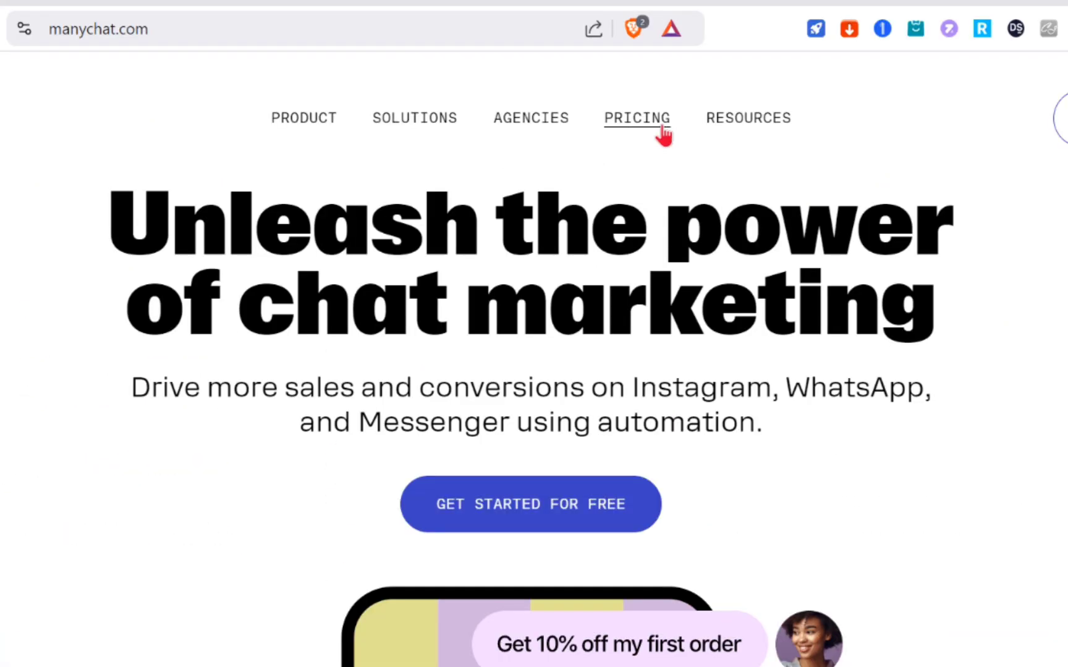
Open the Manychat pricing page and compare the costs, channel access and features of the Free, Pro and Elite plans.
{"action": "left_click", "coordinate": [662, 132]}
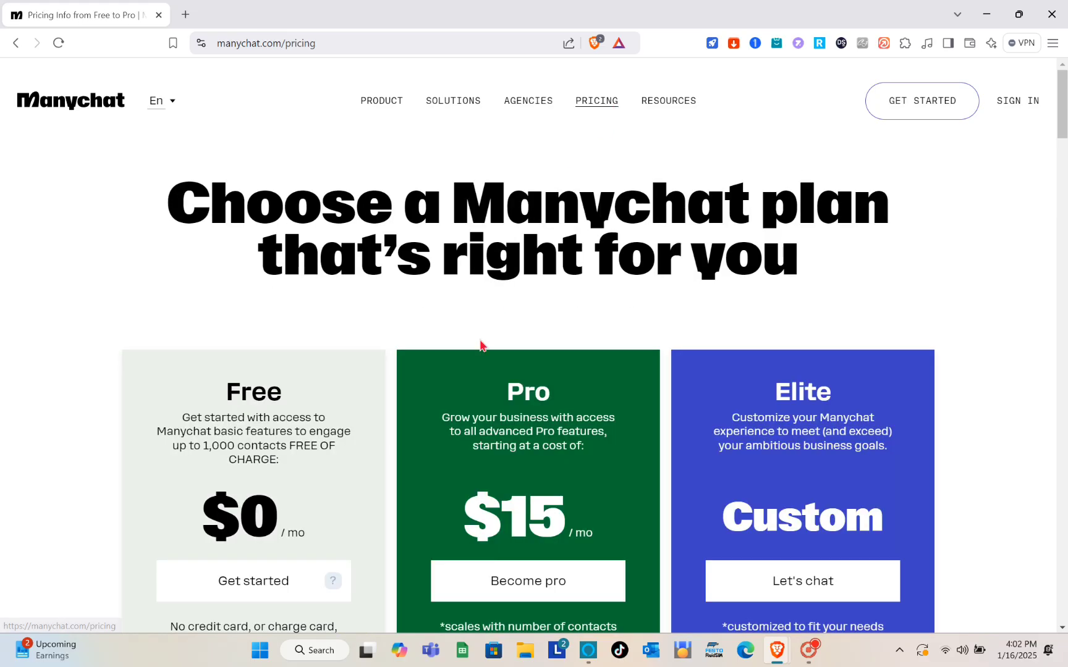
{"action": "scroll", "coordinate": [481, 345], "scroll_direction": "down", "scroll_amount": 3}
{"action": "scroll", "coordinate": [476, 340], "scroll_direction": "up", "scroll_amount": 3}
{"action": "scroll", "coordinate": [419, 474], "scroll_direction": "down", "scroll_amount": 1}
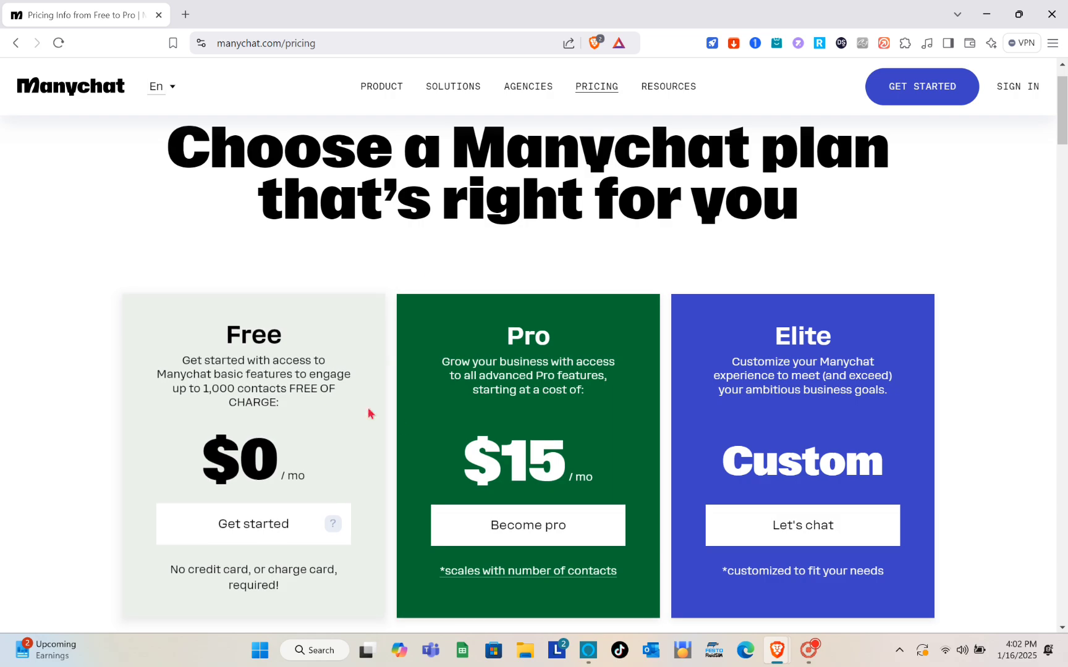
{"action": "scroll", "coordinate": [420, 436], "scroll_direction": "down", "scroll_amount": 5}
{"action": "scroll", "coordinate": [531, 395], "scroll_direction": "up", "scroll_amount": 5}
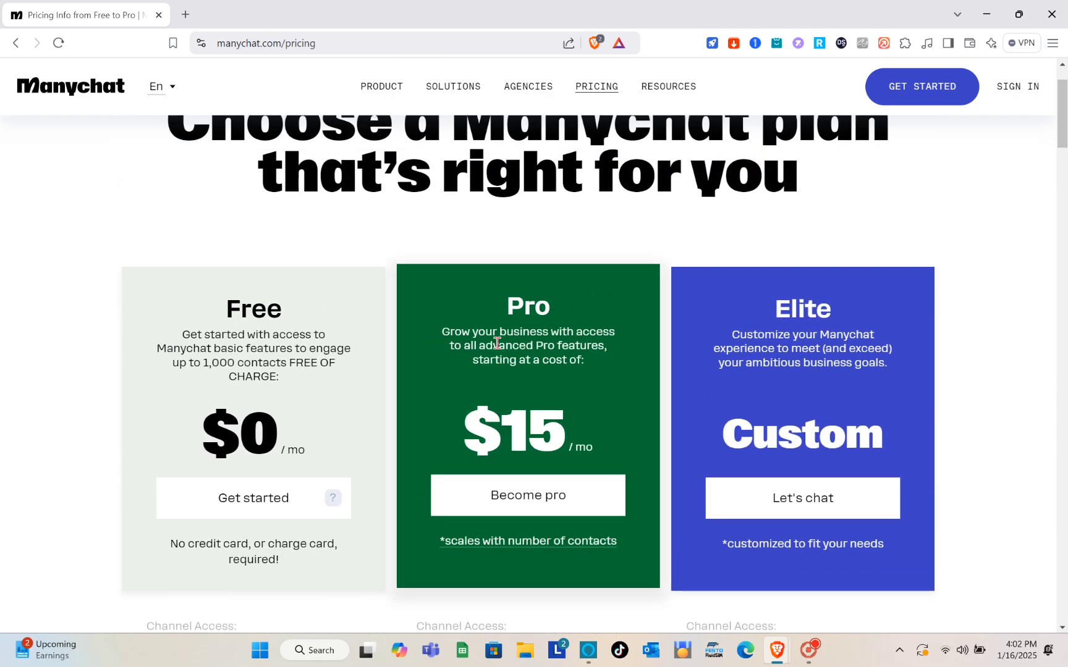
{"action": "scroll", "coordinate": [355, 427], "scroll_direction": "down", "scroll_amount": 5}
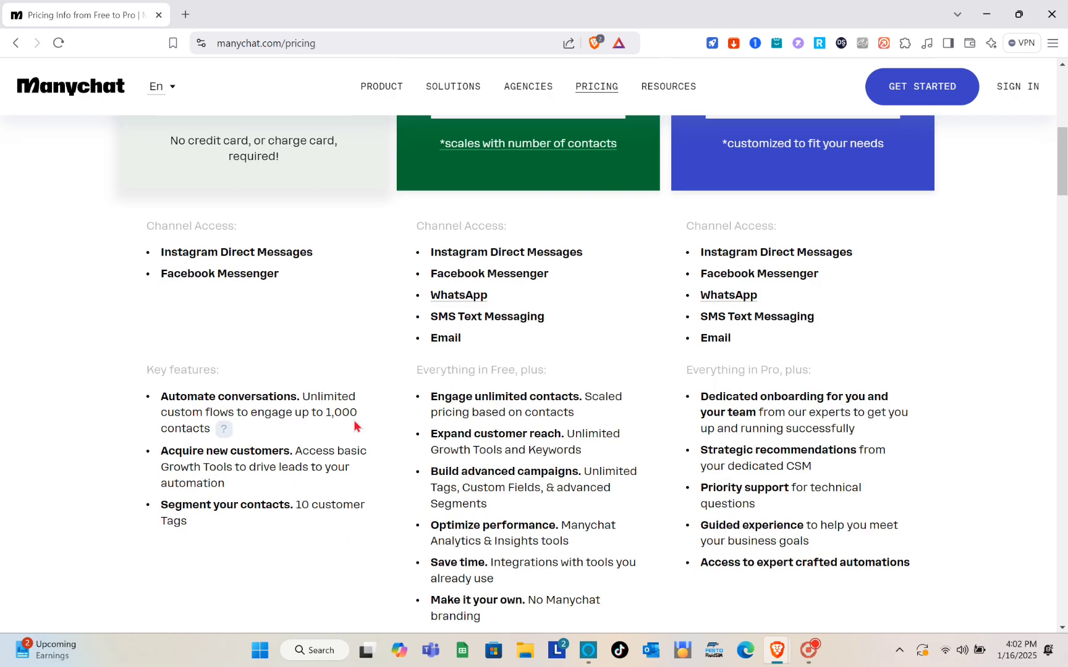
{"action": "scroll", "coordinate": [354, 425], "scroll_direction": "up", "scroll_amount": 6}
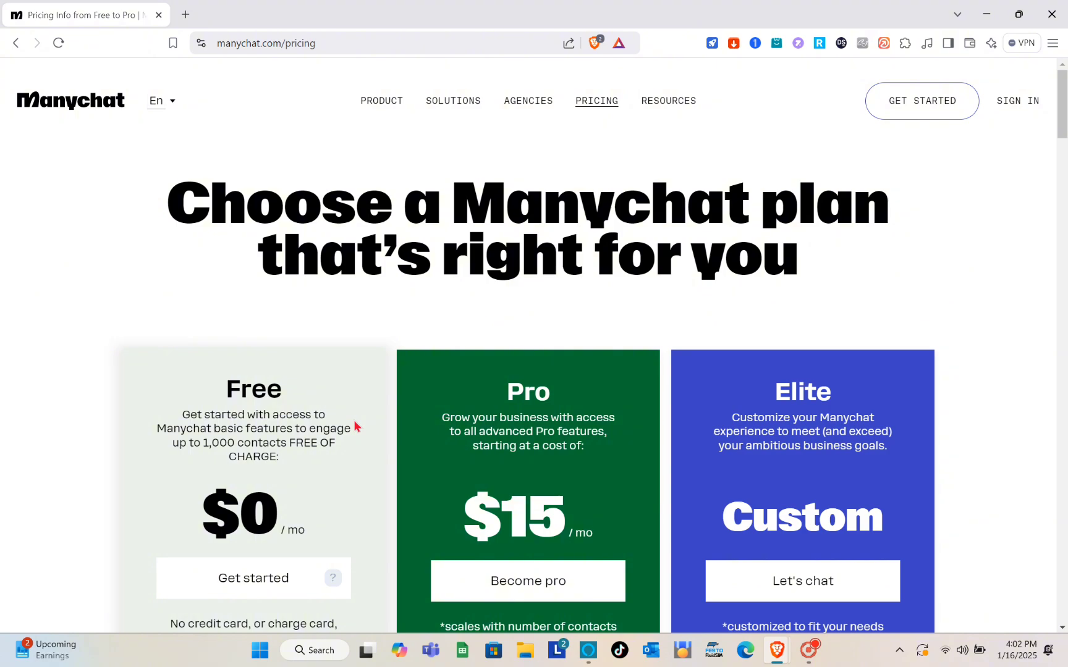
{"action": "scroll", "coordinate": [356, 426], "scroll_direction": "down", "scroll_amount": 5}
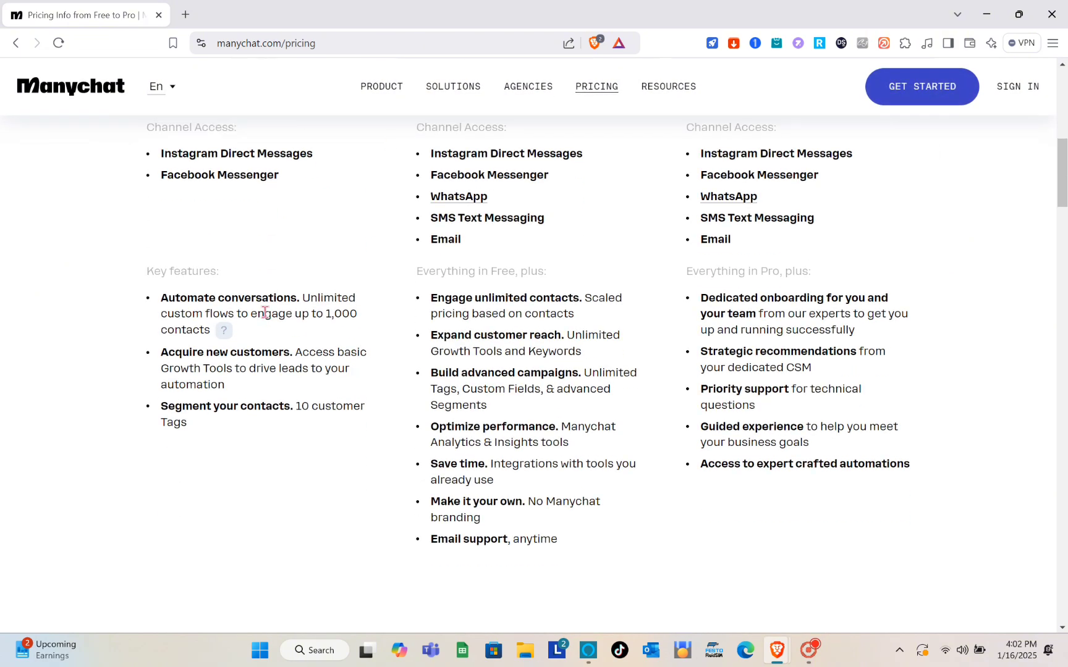
{"action": "scroll", "coordinate": [264, 313], "scroll_direction": "up", "scroll_amount": 6}
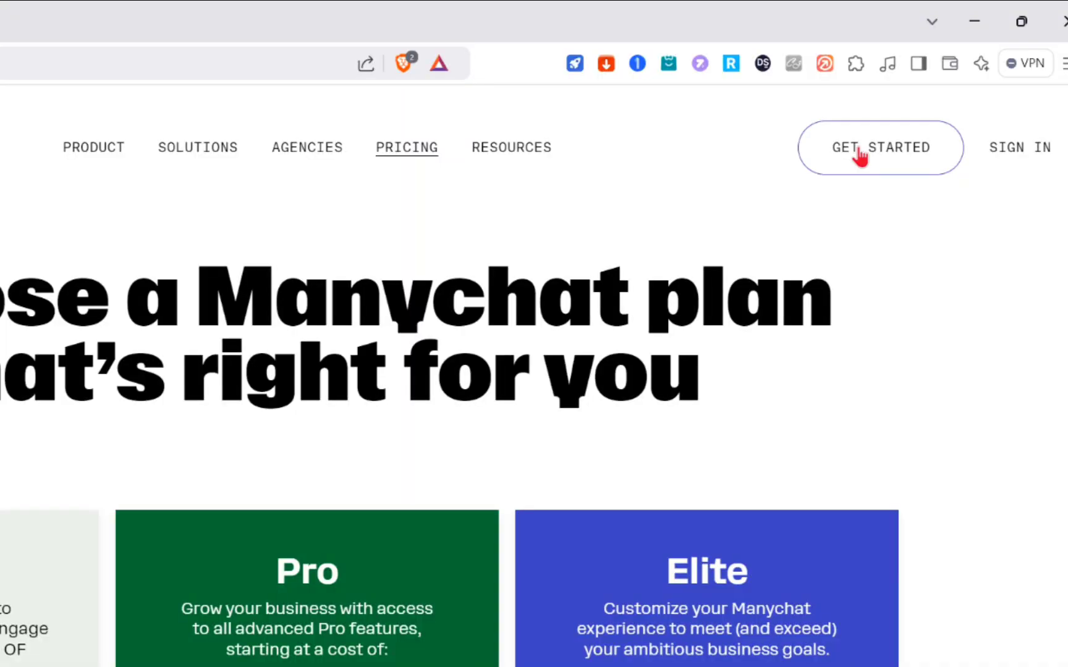
Sign up for Manychat with Instagram as the starting channel, continuing with Facebook and granting the requested access.
{"action": "left_click", "coordinate": [859, 154]}
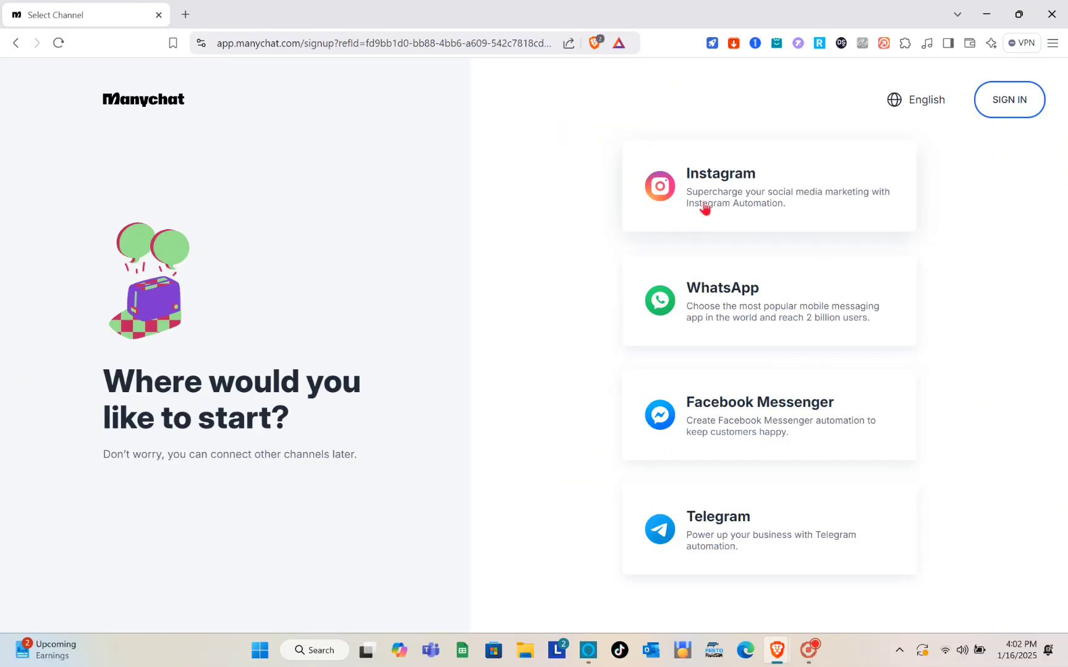
{"action": "left_click", "coordinate": [704, 209]}
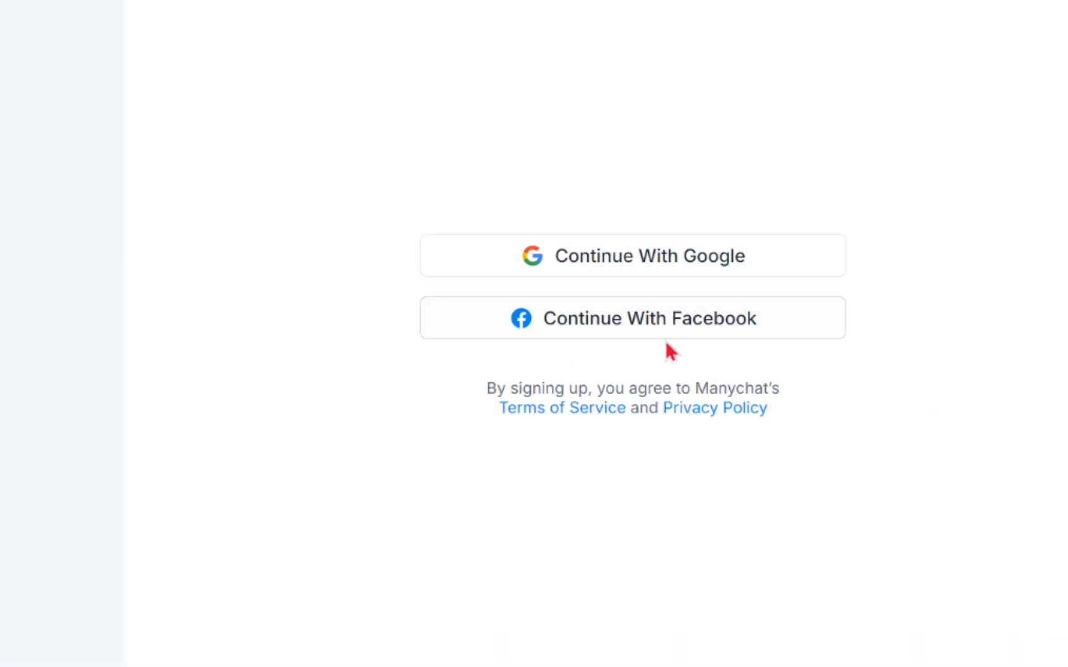
{"action": "double_click", "coordinate": [647, 334]}
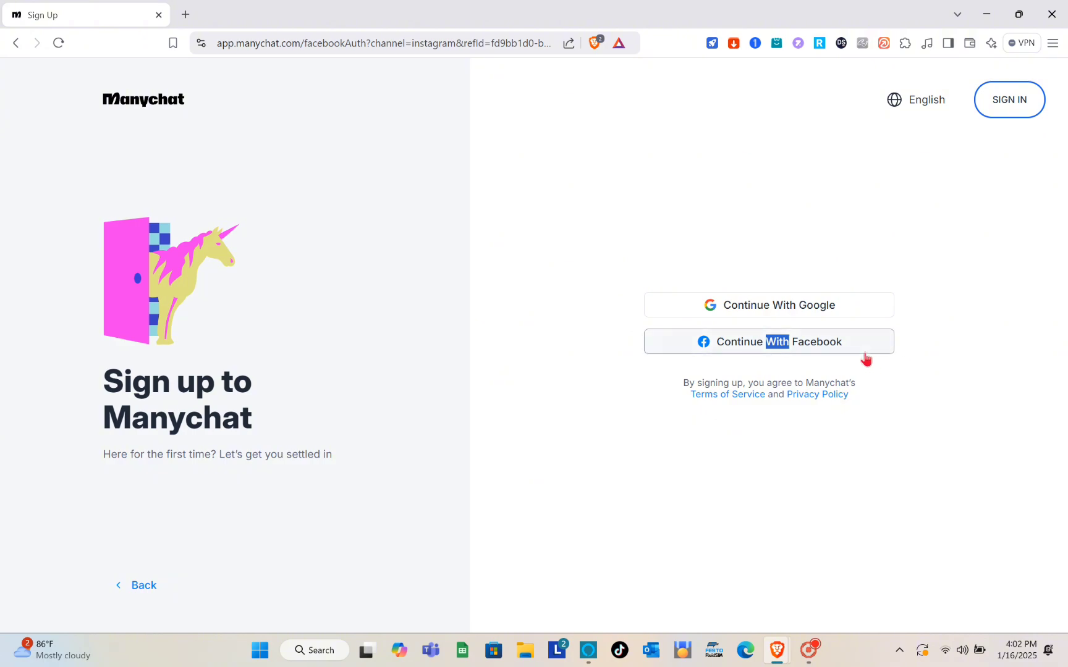
{"action": "left_click", "coordinate": [821, 347]}
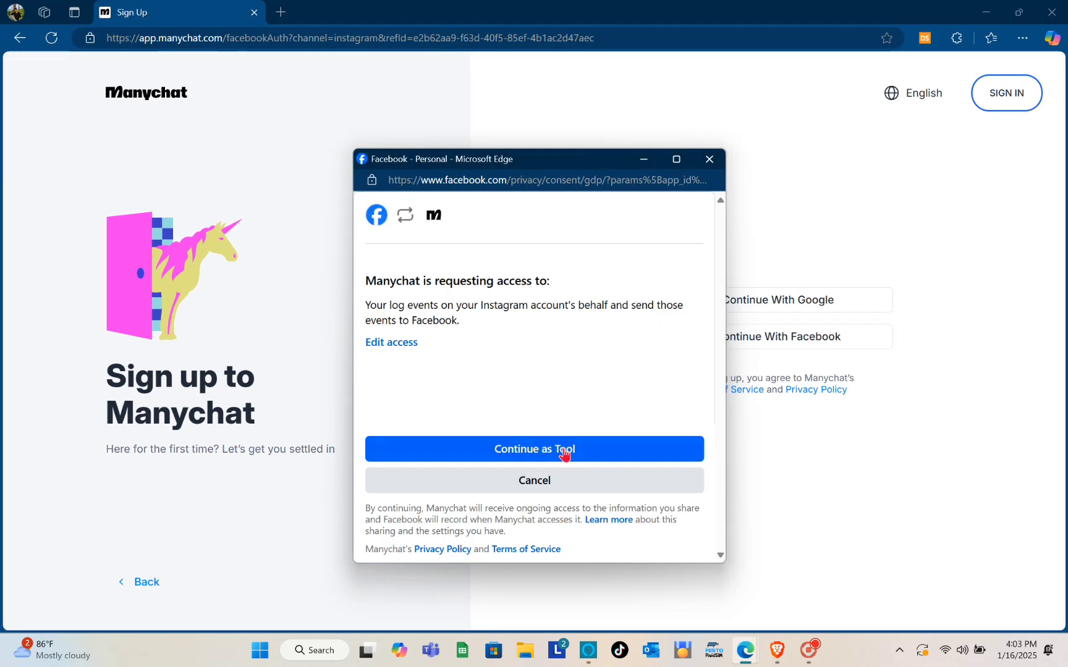
{"action": "left_click", "coordinate": [564, 451]}
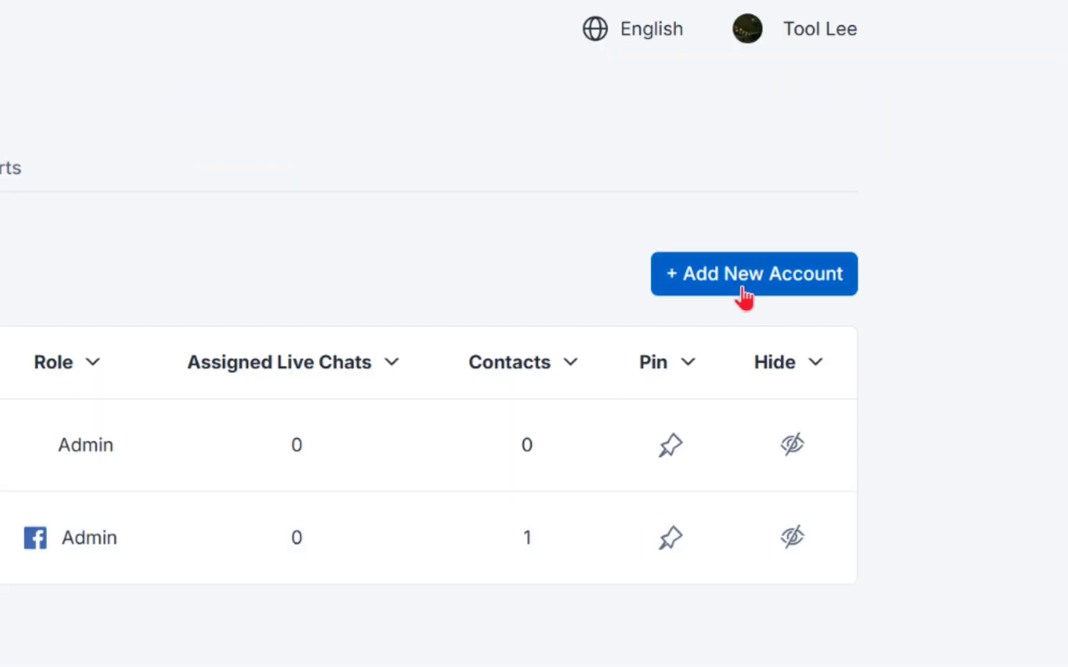
Open the first Tool Guide account, which has no contacts, from the accounts dashboard.
{"action": "left_click", "coordinate": [744, 291]}
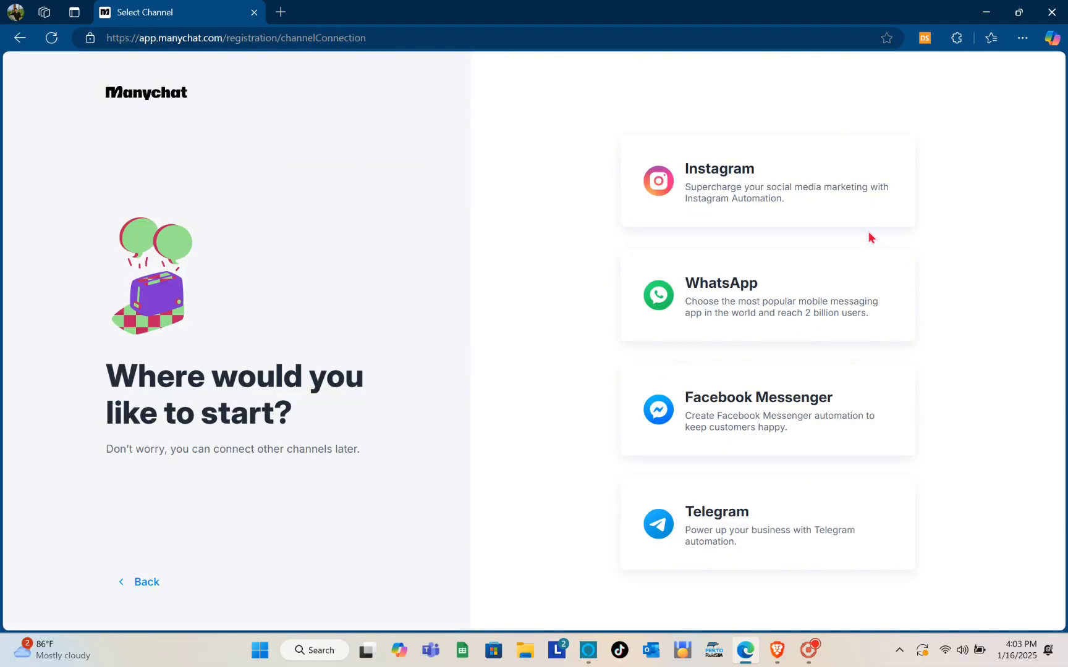
{"action": "left_click", "coordinate": [132, 583]}
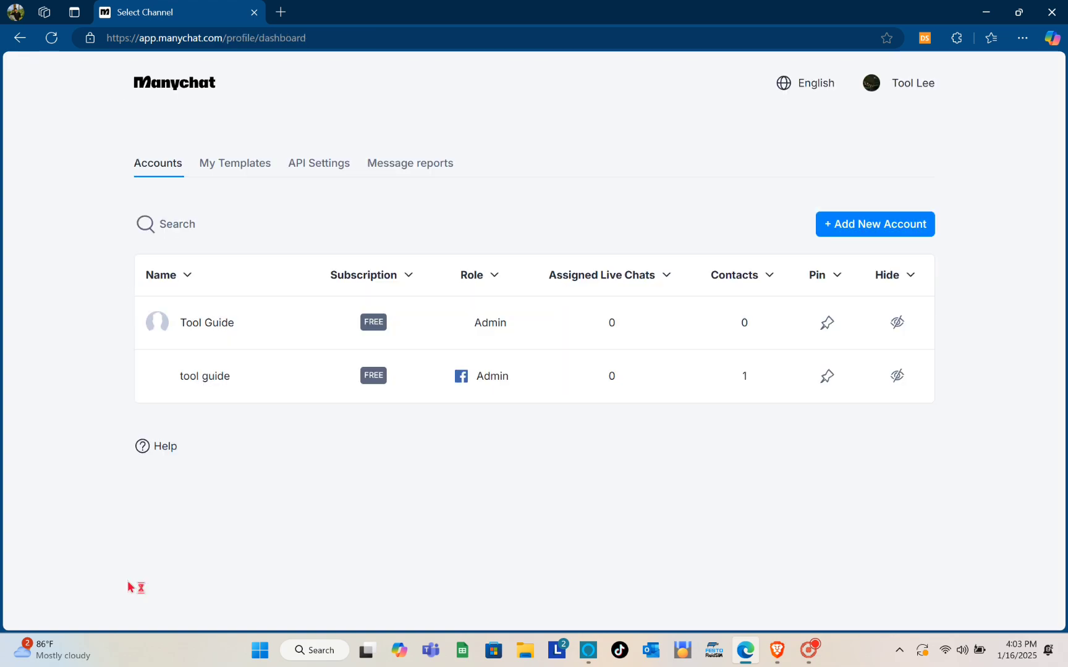
{"action": "left_click", "coordinate": [252, 341]}
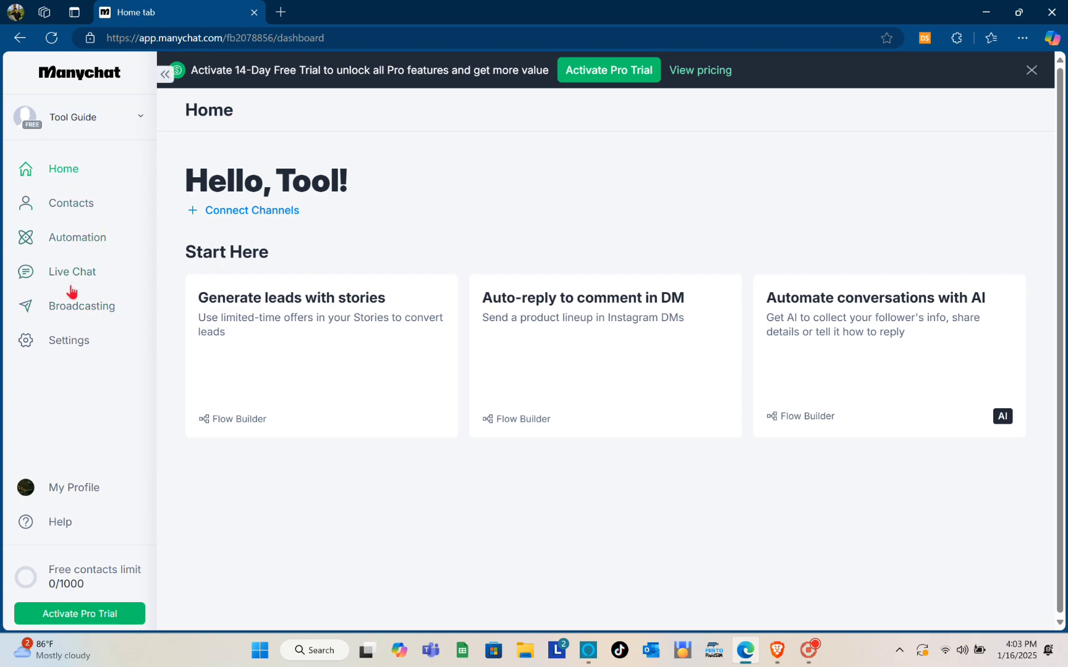
{"action": "left_click", "coordinate": [146, 130]}
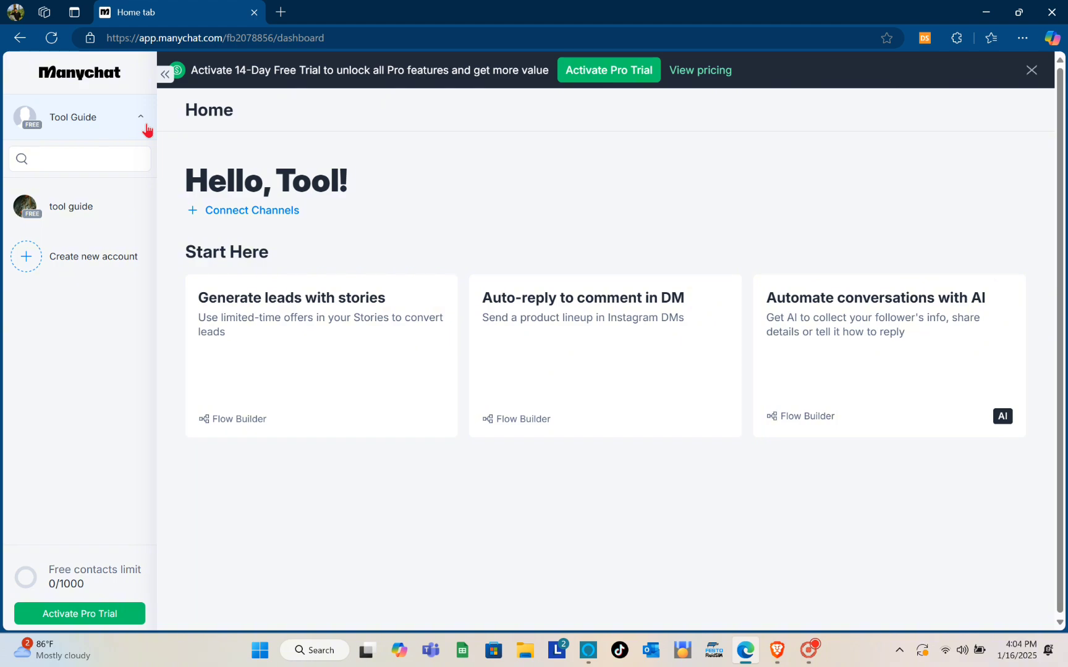
{"action": "left_click", "coordinate": [146, 128]}
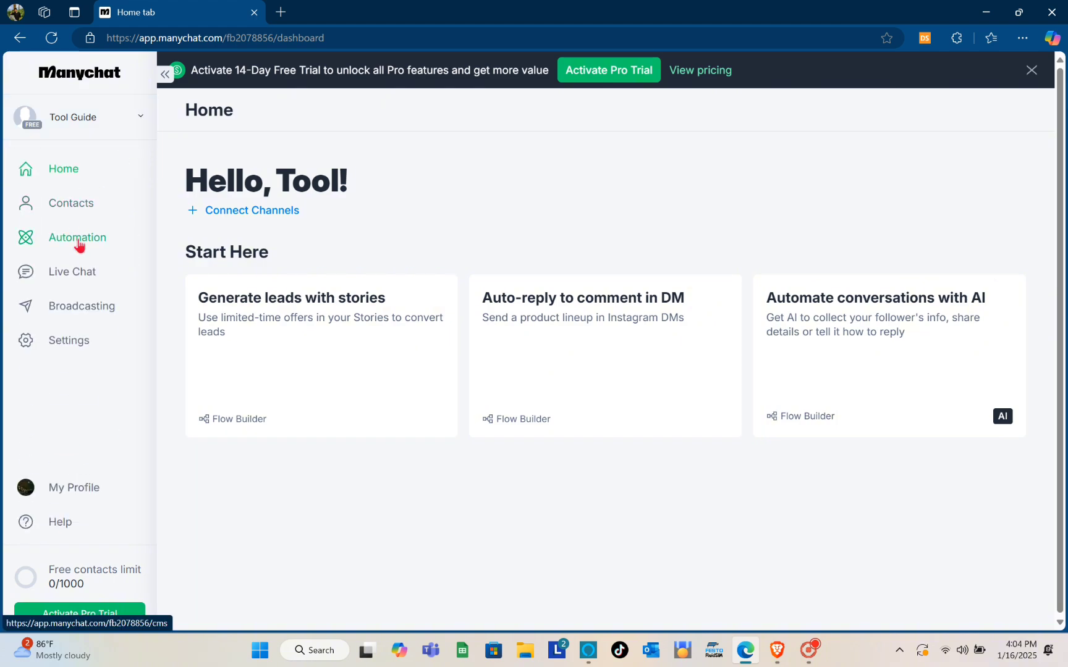
Create a new automation and open the trigger selection for its starting event.
{"action": "left_click", "coordinate": [77, 241]}
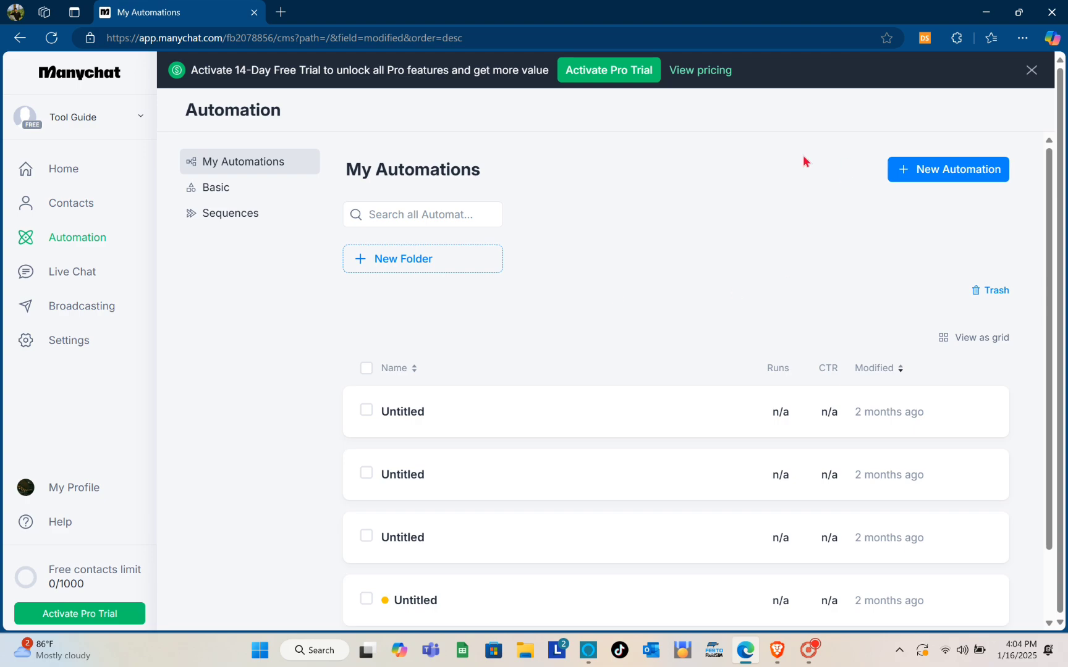
{"action": "left_click", "coordinate": [935, 168]}
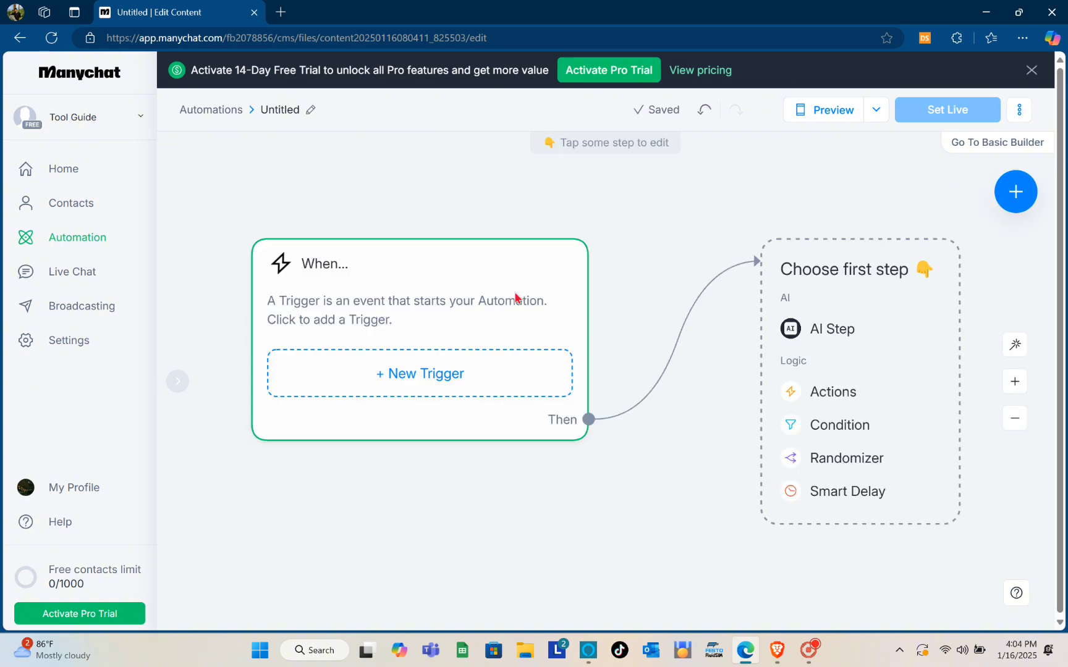
{"action": "left_click", "coordinate": [409, 378]}
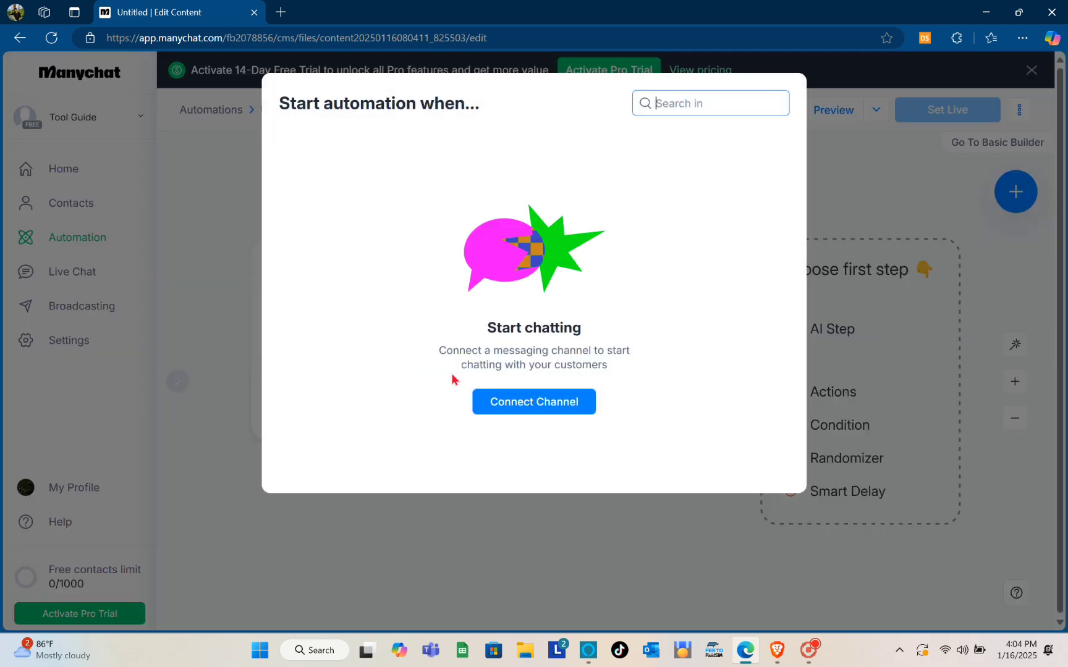
Connect Instagram as the messaging channel by logging in with the filled-in Instagram credentials.
{"action": "left_click", "coordinate": [546, 405]}
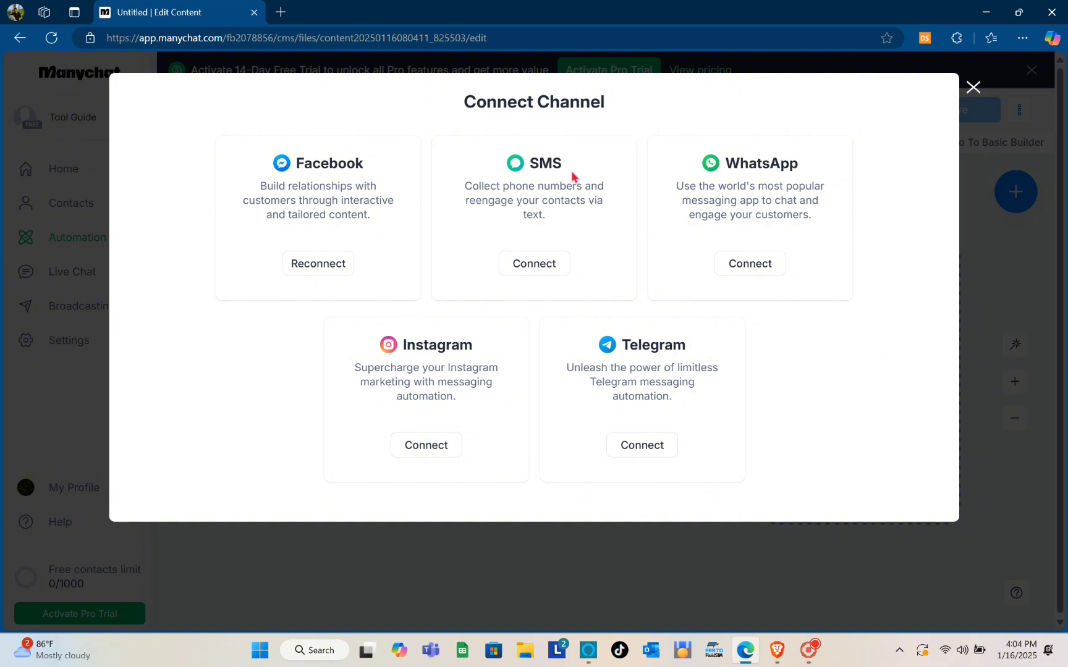
{"action": "left_click", "coordinate": [438, 448]}
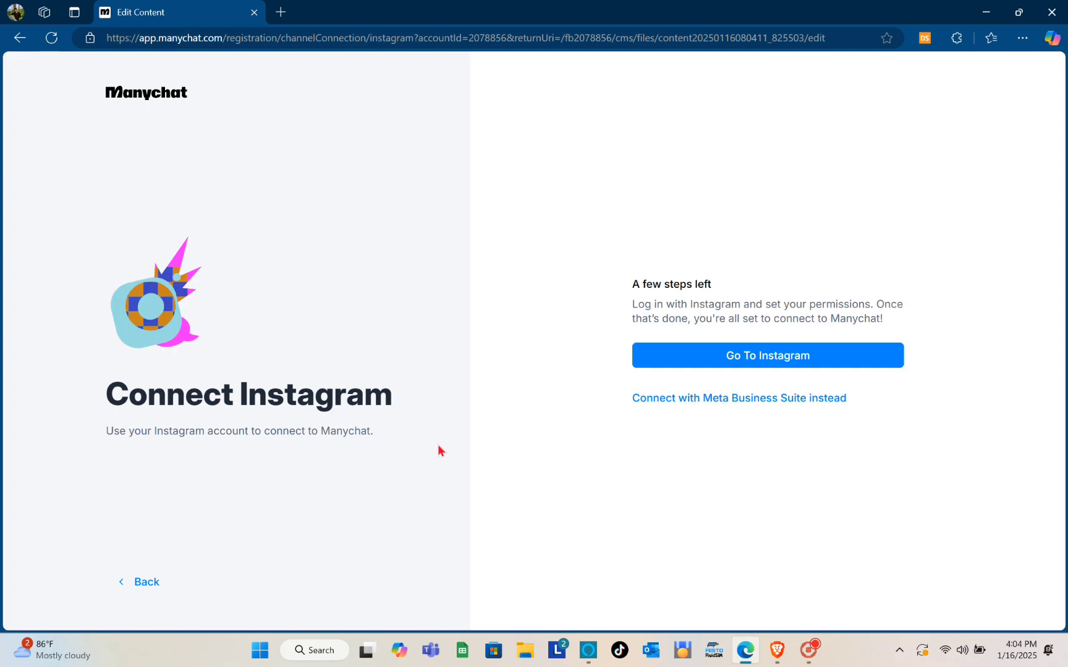
{"action": "left_click", "coordinate": [696, 365]}
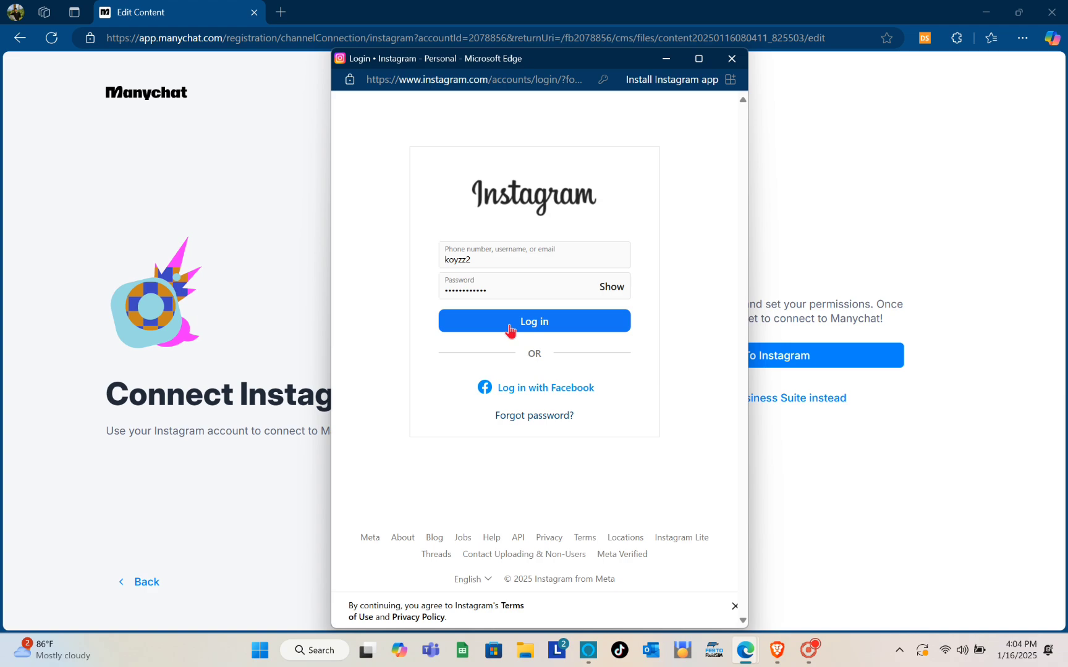
{"action": "left_click", "coordinate": [511, 329]}
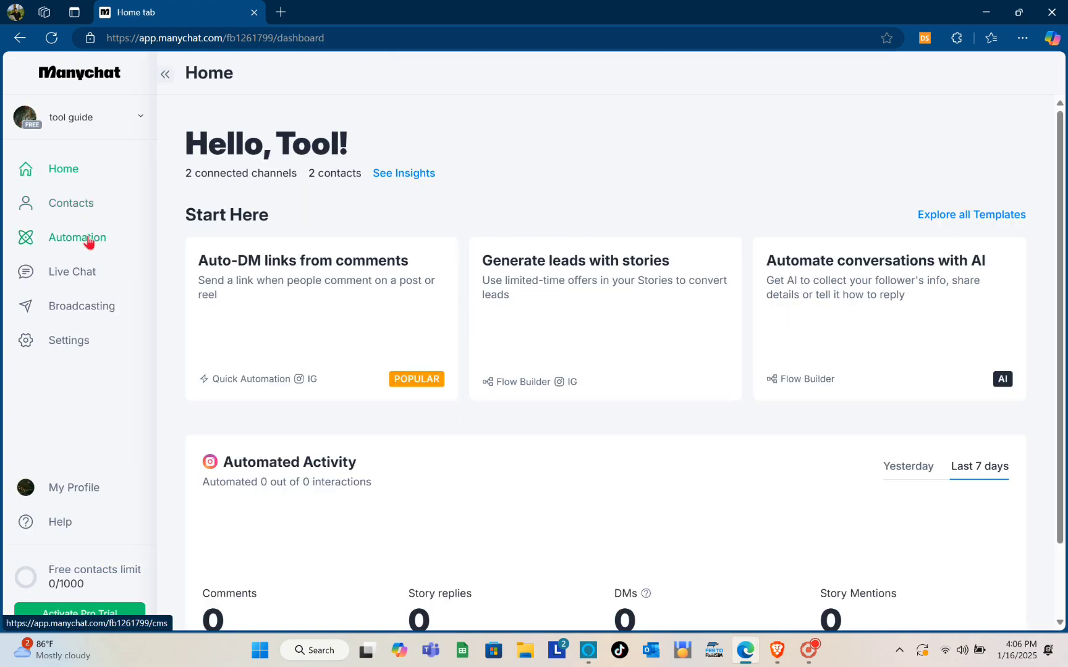
Start a new automation in the account with connected channels and browse the ready-to-go templates.
{"action": "left_click", "coordinate": [77, 238]}
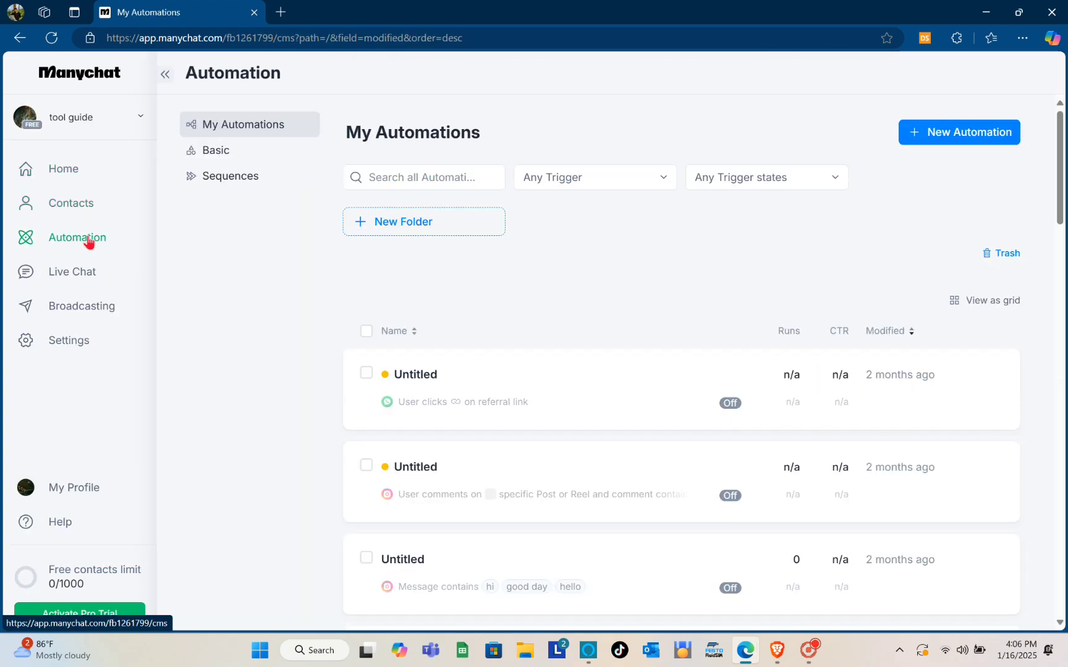
{"action": "left_click", "coordinate": [954, 134]}
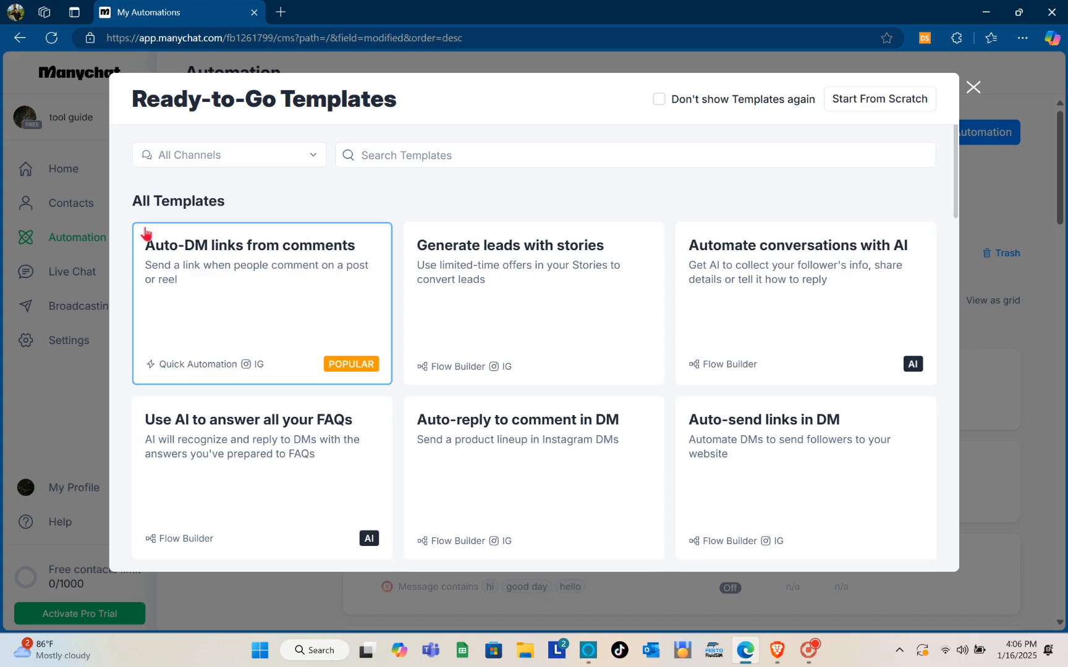
{"action": "scroll", "coordinate": [259, 292], "scroll_direction": "down", "scroll_amount": 3}
{"action": "scroll", "coordinate": [261, 297], "scroll_direction": "down", "scroll_amount": 15}
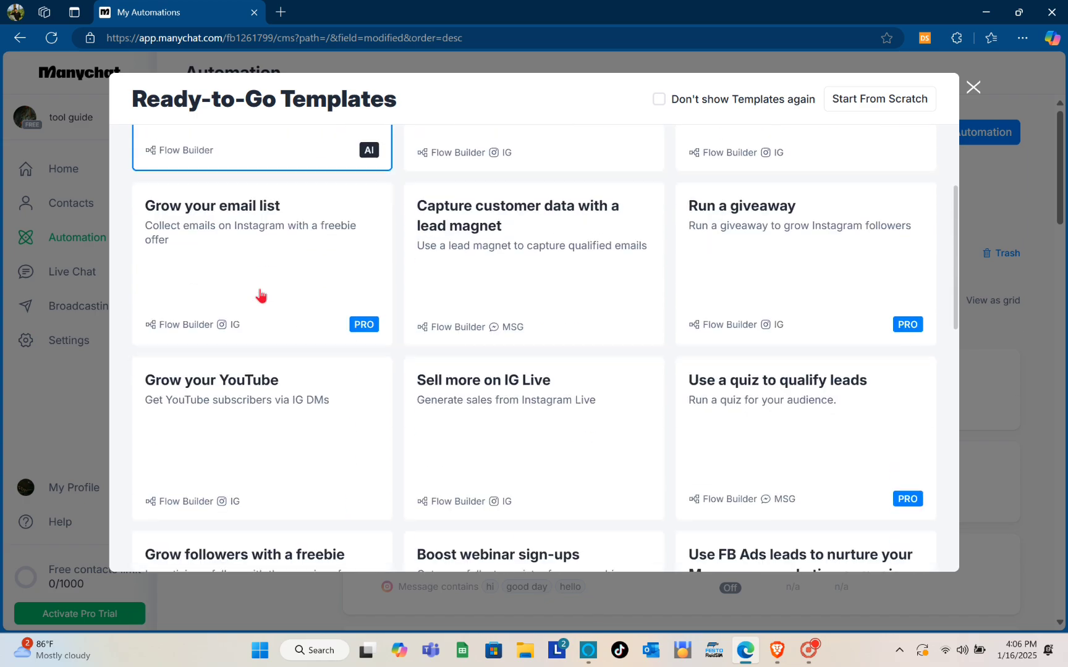
{"action": "left_click", "coordinate": [261, 297]}
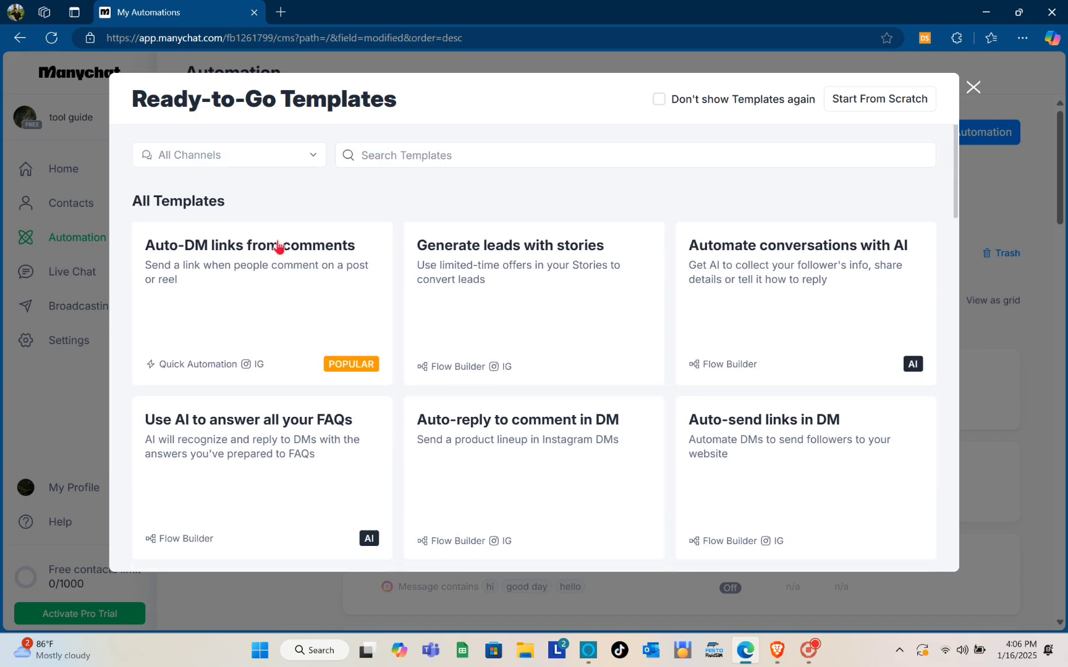
Search the ready-to-go templates for "insta" and clear the search again.
{"action": "left_click", "coordinate": [426, 154]}
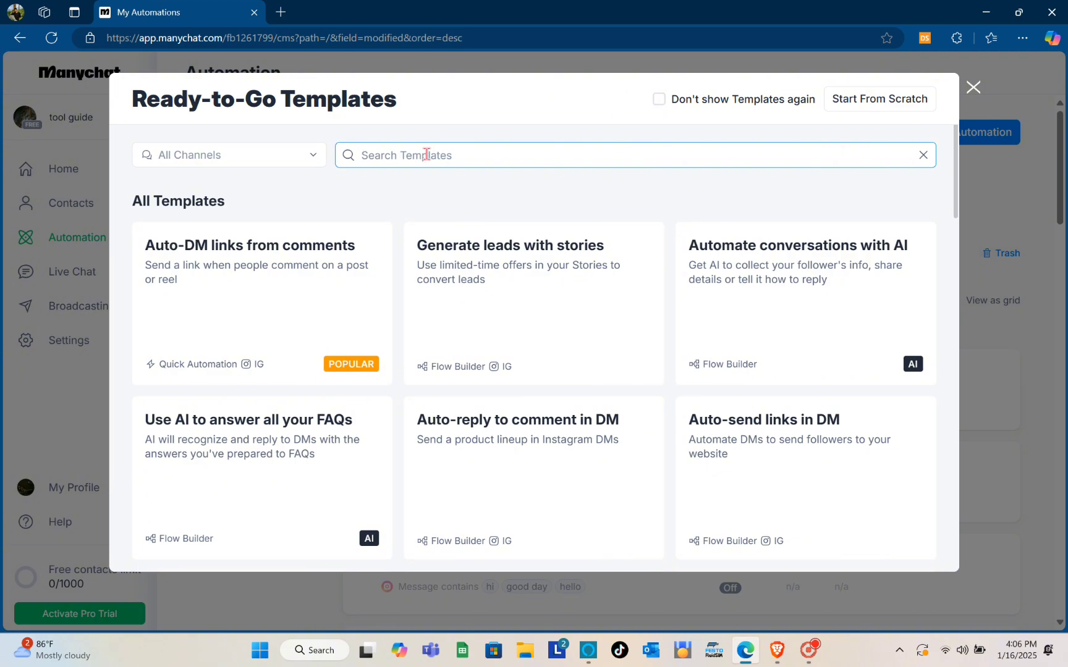
{"action": "type", "text": "insta"}
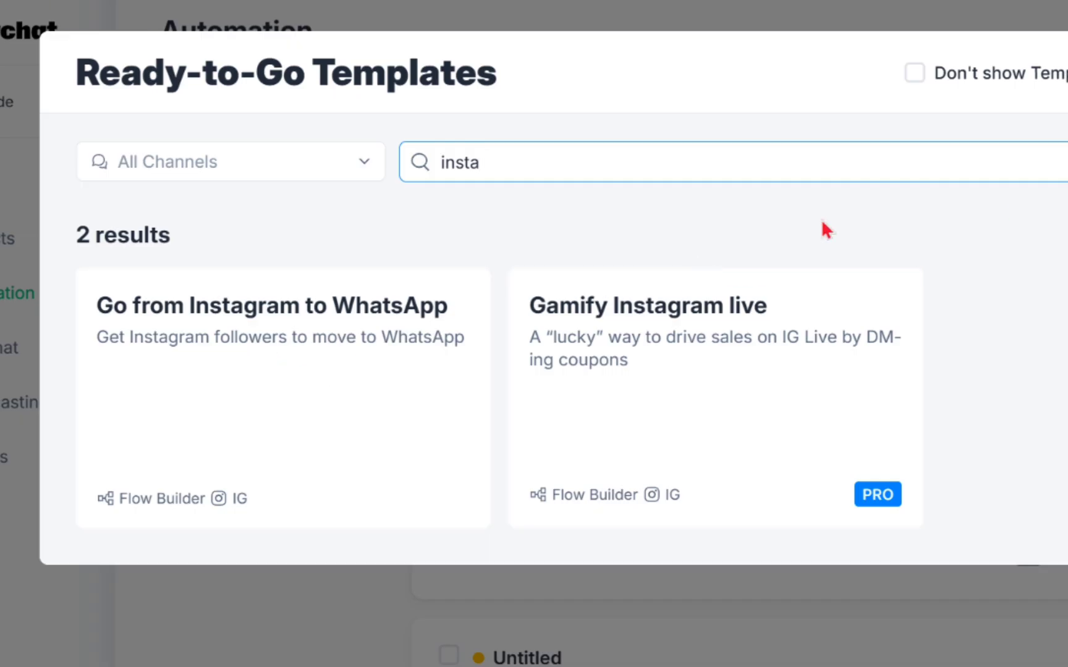
{"action": "left_click", "coordinate": [923, 156]}
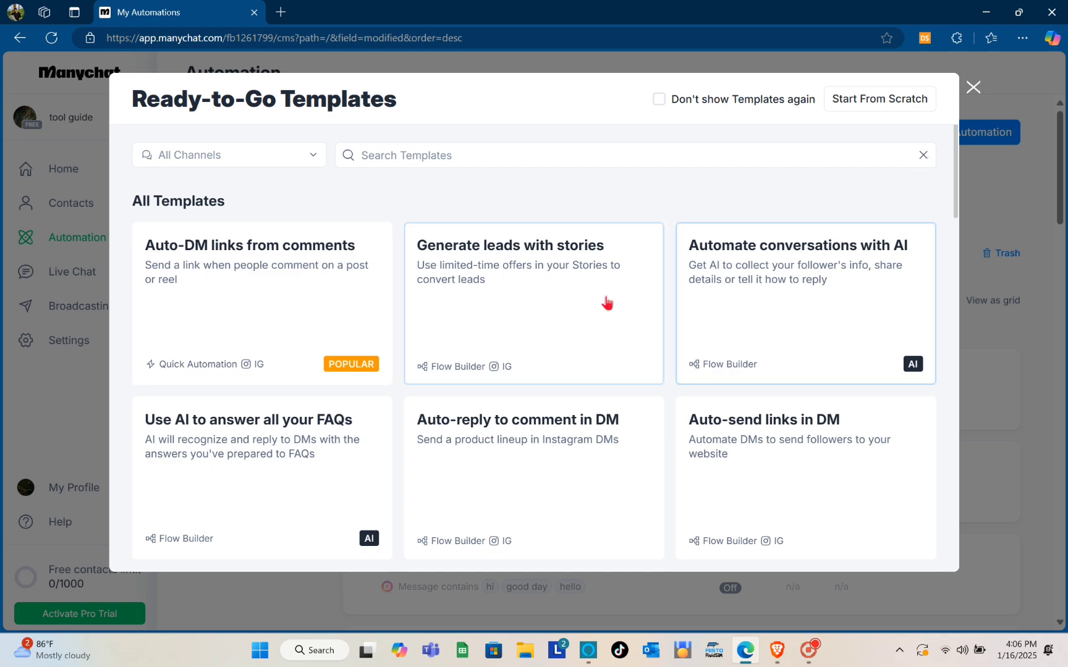
Start a new automation from scratch instead of a template and open its trigger selection.
{"action": "scroll", "coordinate": [607, 303], "scroll_direction": "down", "scroll_amount": 2}
{"action": "scroll", "coordinate": [608, 302], "scroll_direction": "up", "scroll_amount": 2}
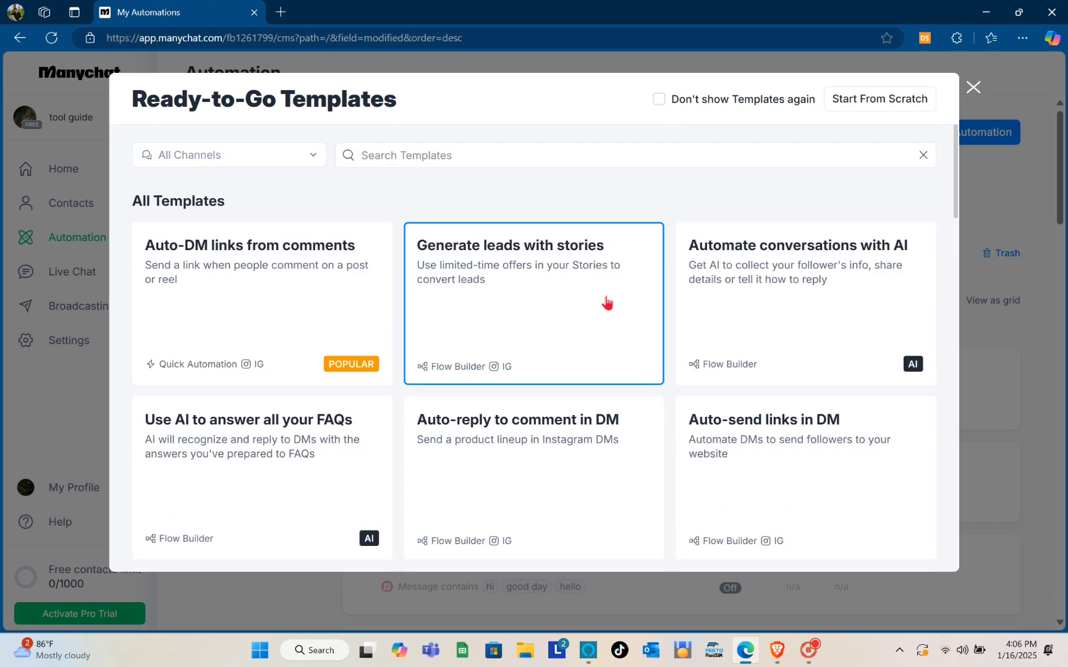
{"action": "left_click", "coordinate": [880, 100]}
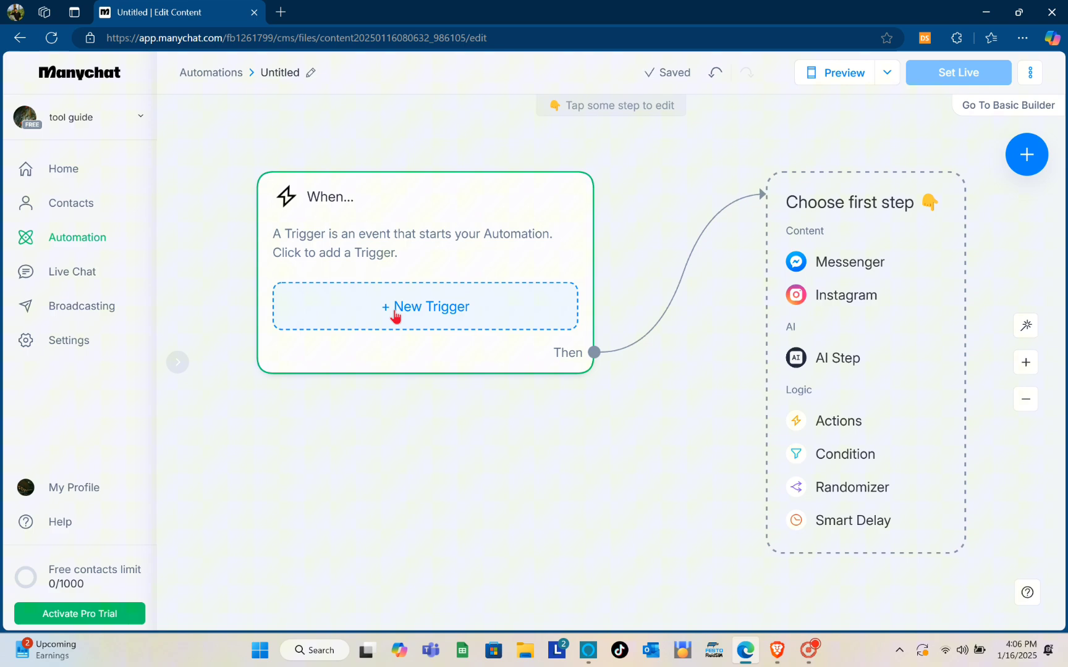
{"action": "left_click", "coordinate": [395, 314]}
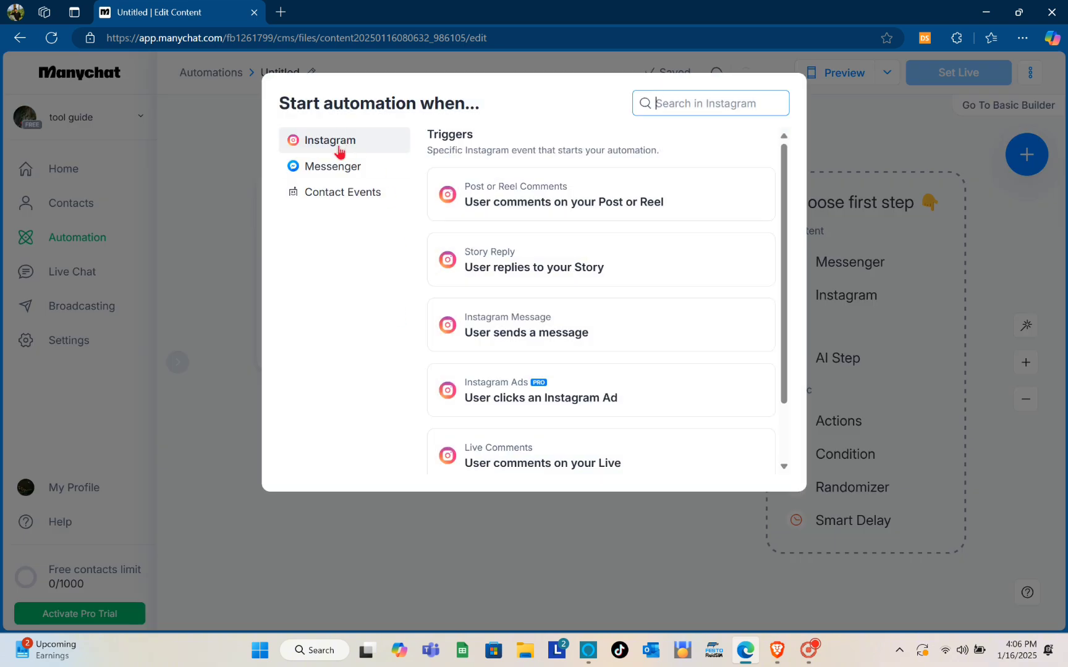
Choose the Instagram trigger "User sends a message" and have it detect specific words in a message.
{"action": "left_click", "coordinate": [354, 177]}
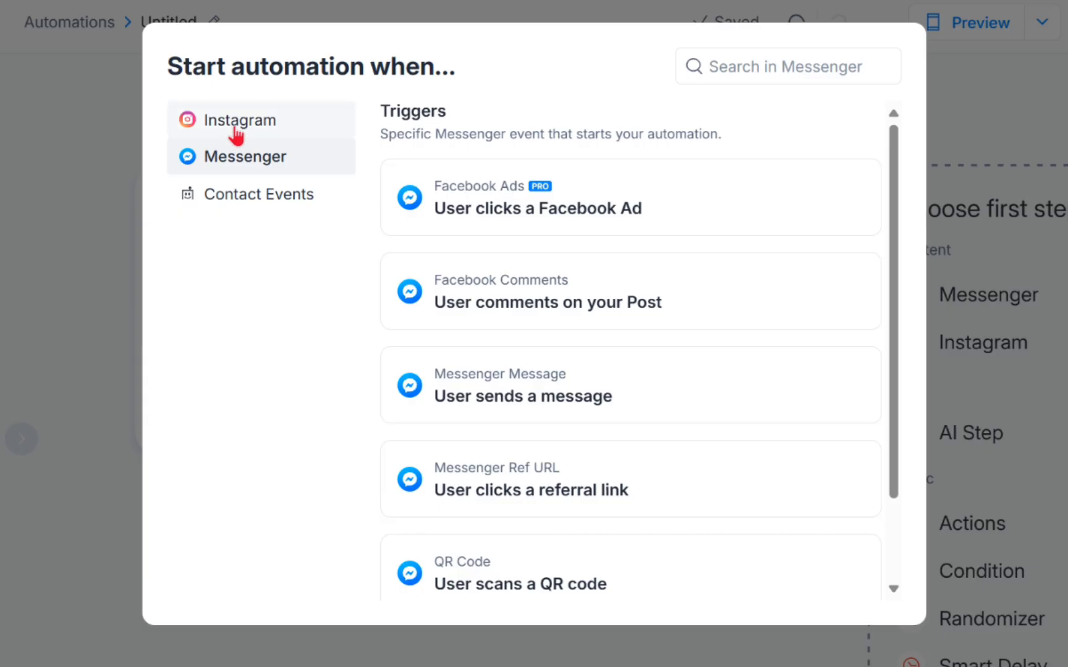
{"action": "left_click", "coordinate": [327, 145]}
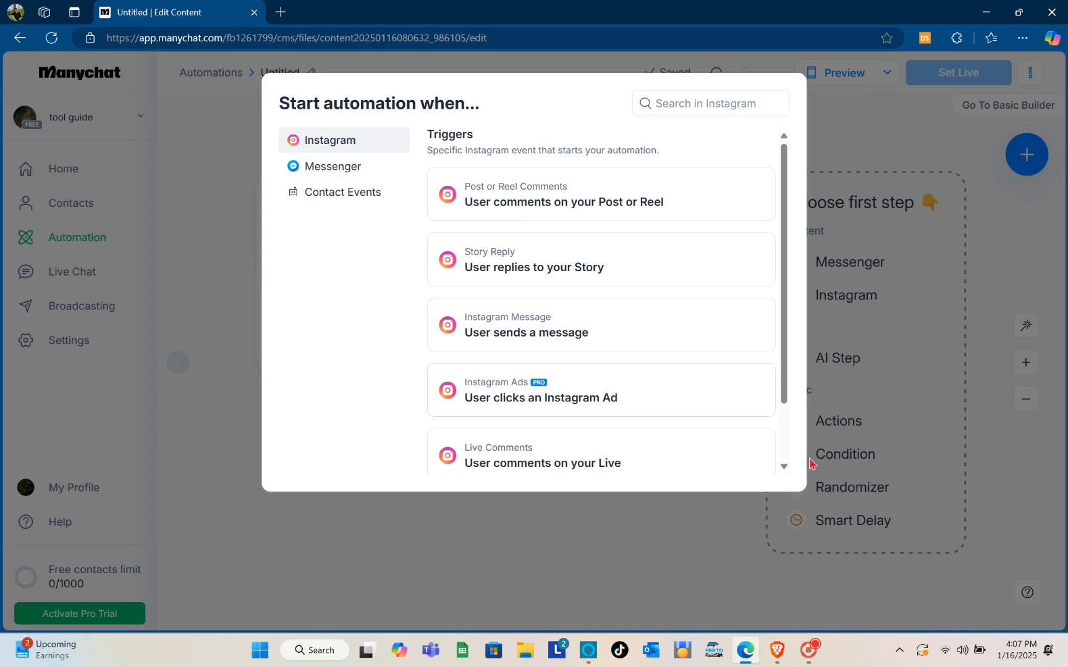
{"action": "scroll", "coordinate": [642, 433], "scroll_direction": "down", "scroll_amount": 1}
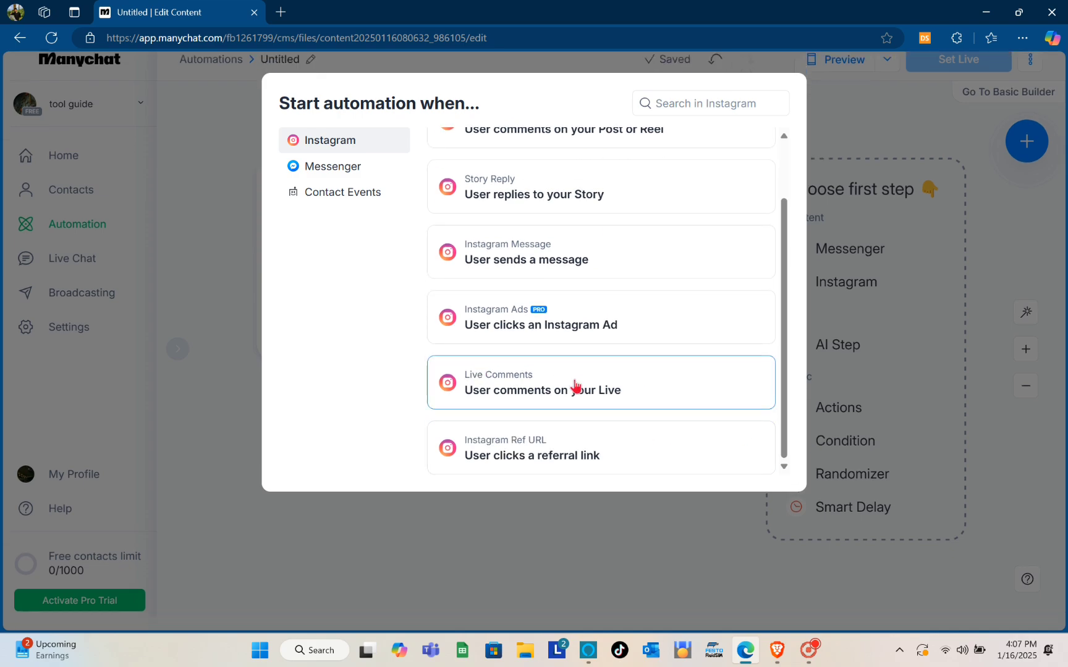
{"action": "scroll", "coordinate": [573, 385], "scroll_direction": "up", "scroll_amount": 1}
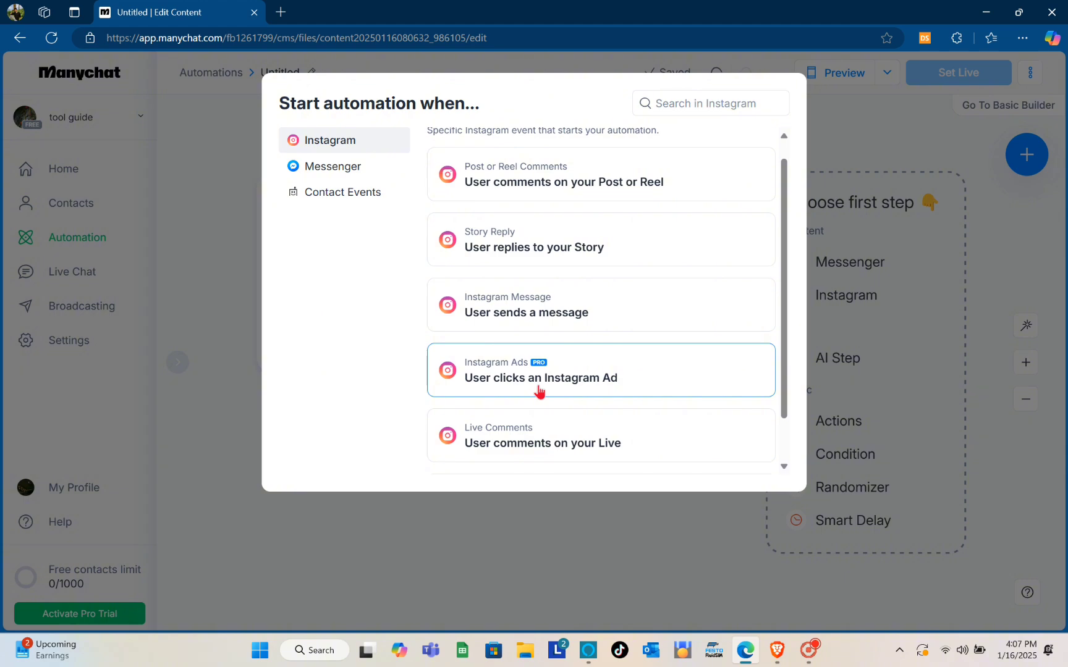
{"action": "scroll", "coordinate": [544, 377], "scroll_direction": "up", "scroll_amount": 1}
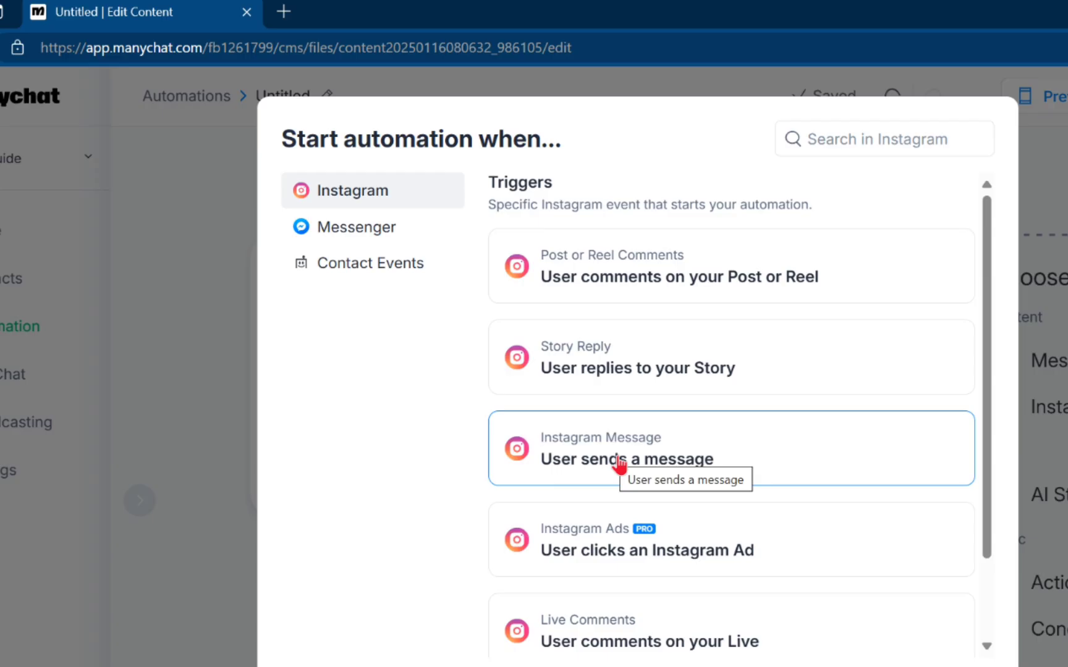
{"action": "left_click", "coordinate": [521, 336]}
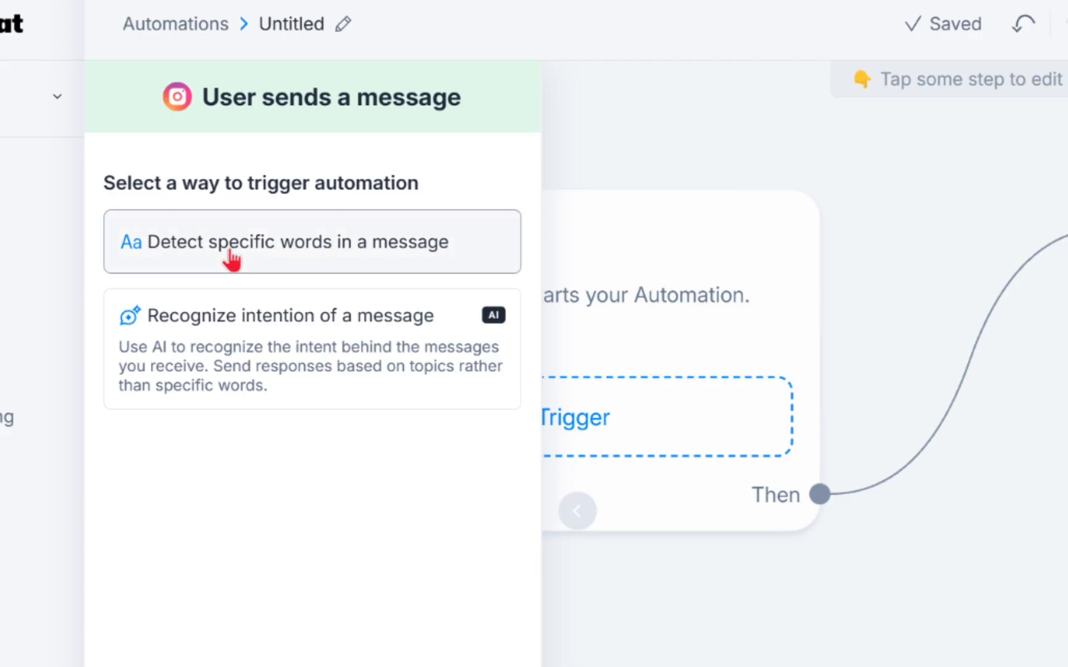
{"action": "left_click", "coordinate": [231, 253]}
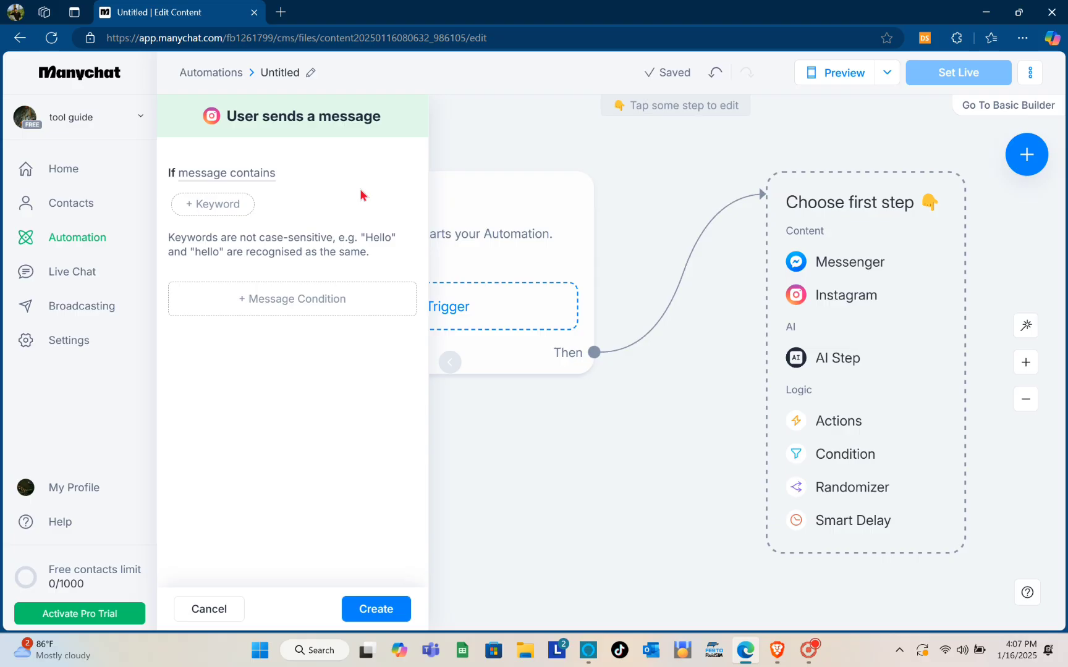
Add the keywords "hi" and "hello" to the message trigger.
{"action": "left_click", "coordinate": [213, 208]}
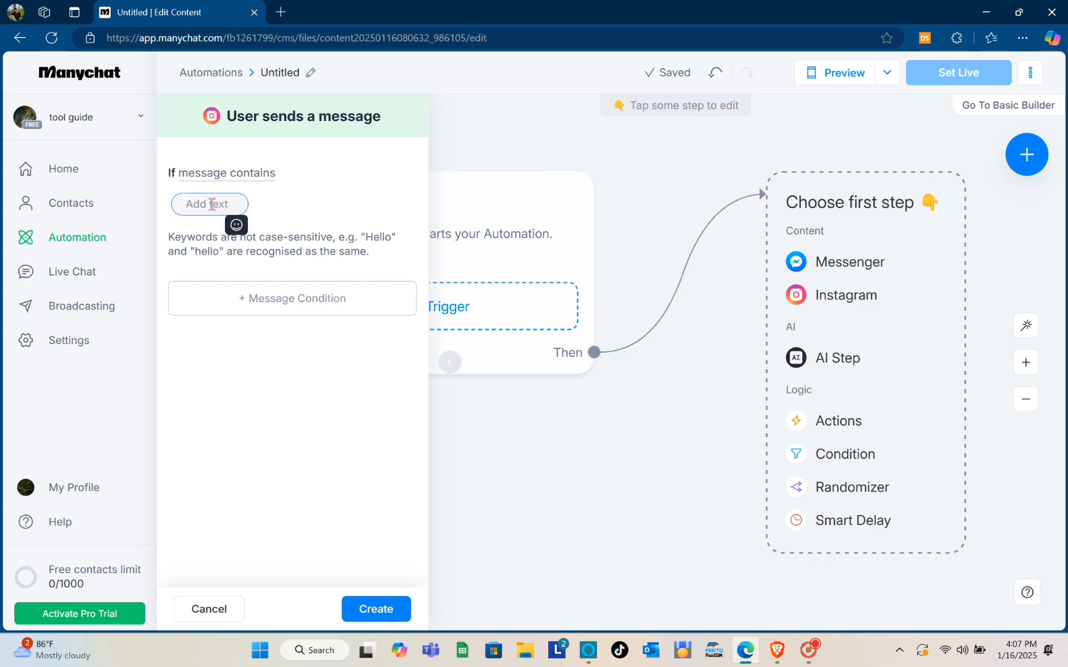
{"action": "key", "text": "Caps_Lock"}
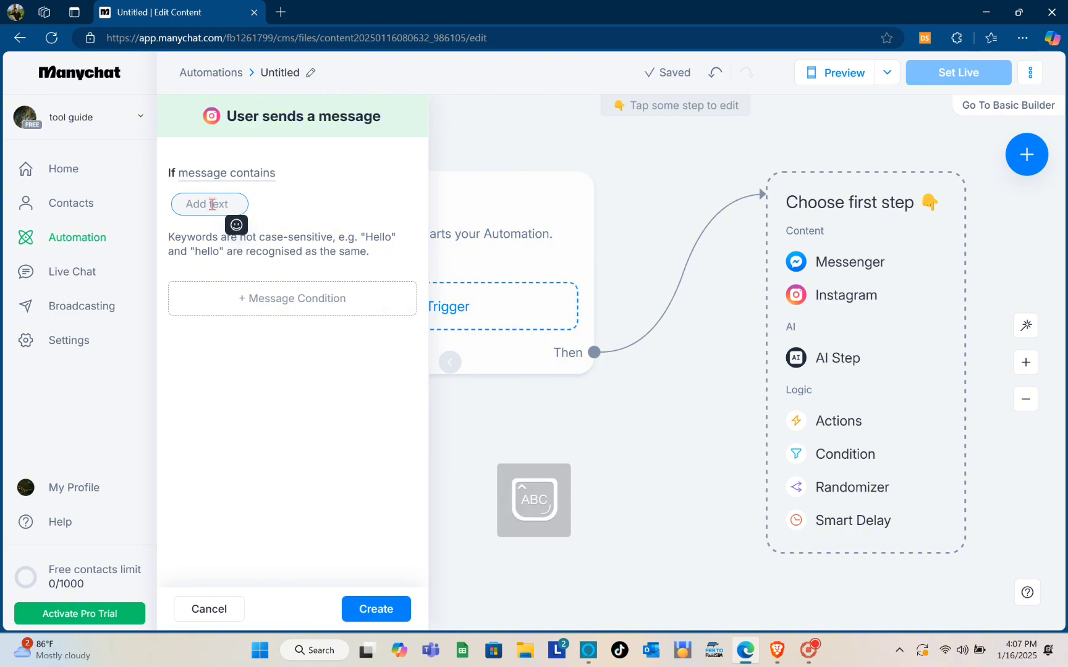
{"action": "type", "text": "hi"}
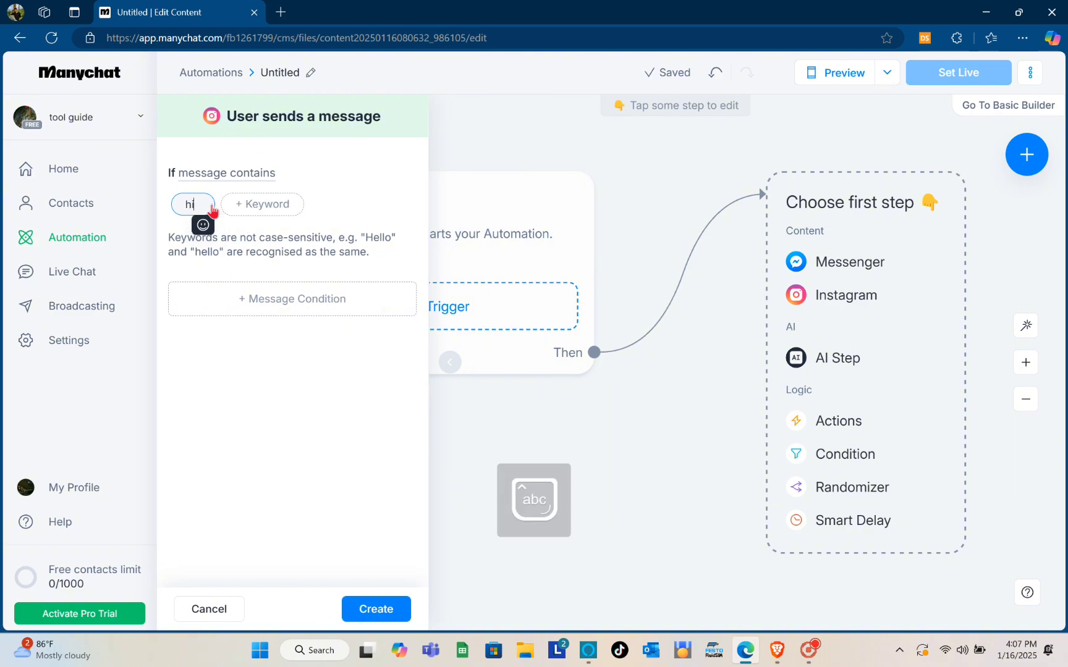
{"action": "left_click", "coordinate": [241, 207]}
{"action": "type", "text": "h"}
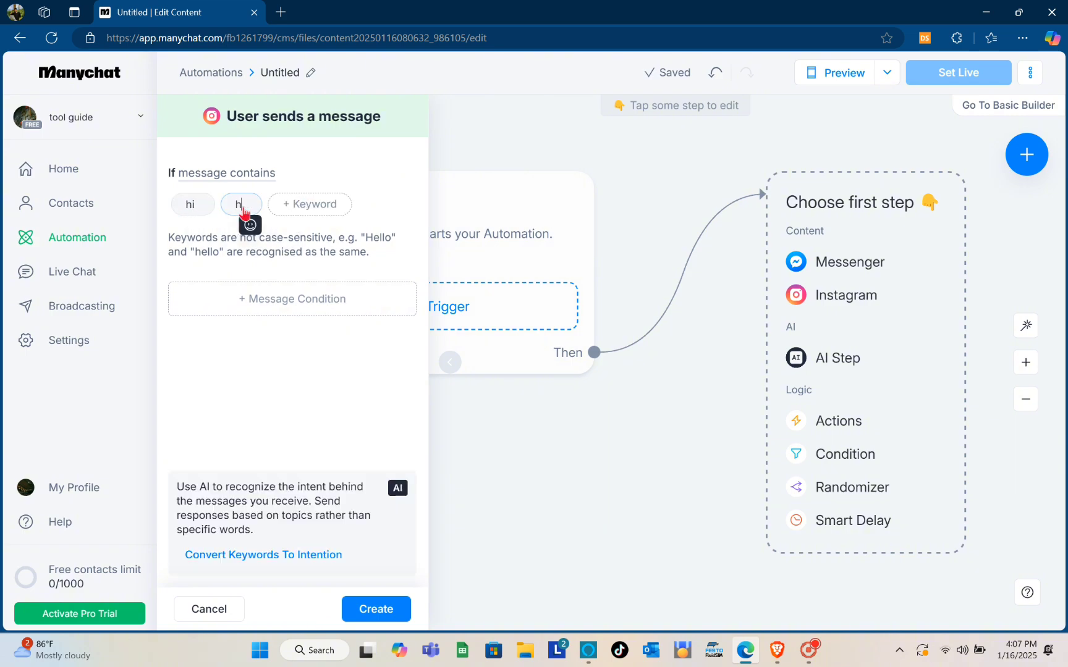
{"action": "type", "text": "ello"}
{"action": "key", "text": "Return"}
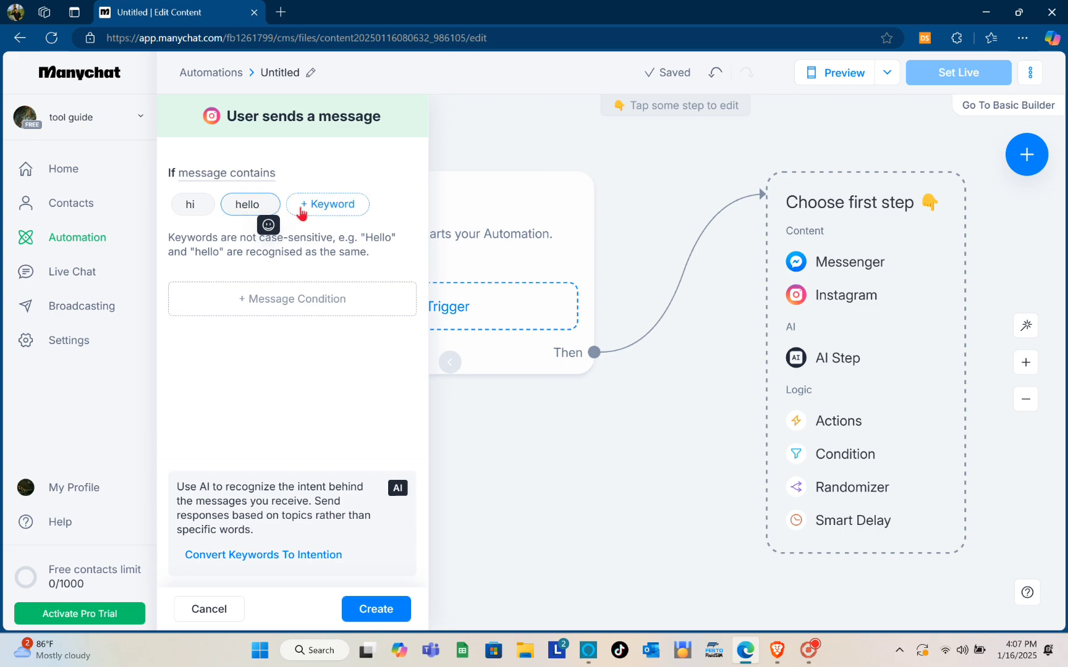
Add "?", "." and "how" as further keywords of the message trigger.
{"action": "left_click", "coordinate": [311, 209]}
{"action": "type", "text": "?"}
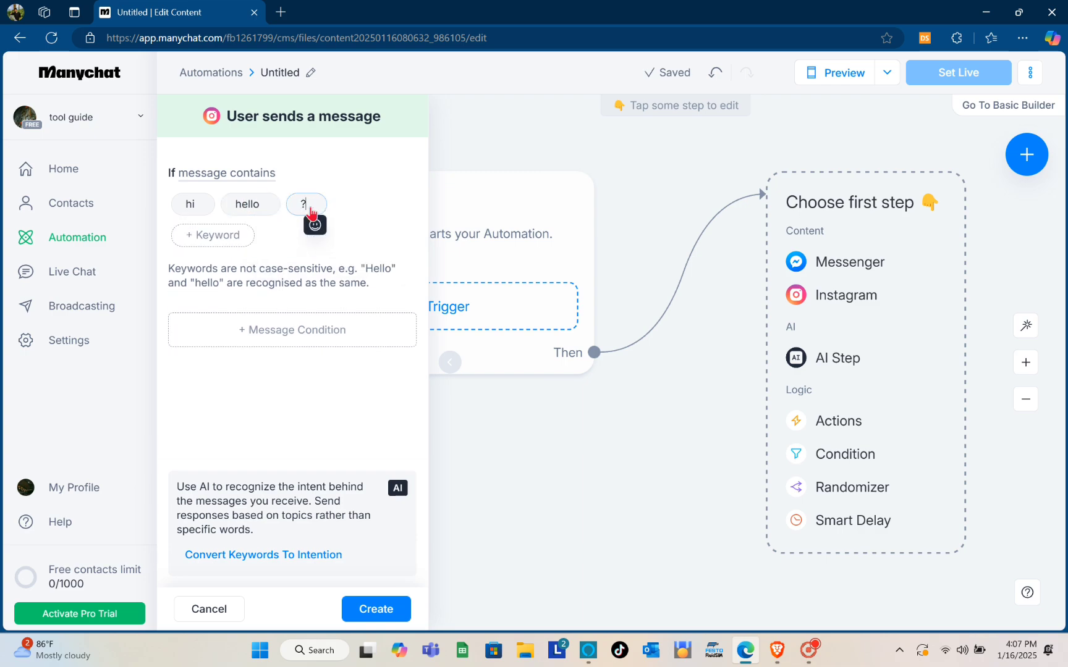
{"action": "left_click", "coordinate": [204, 237]}
{"action": "type", "text": "."}
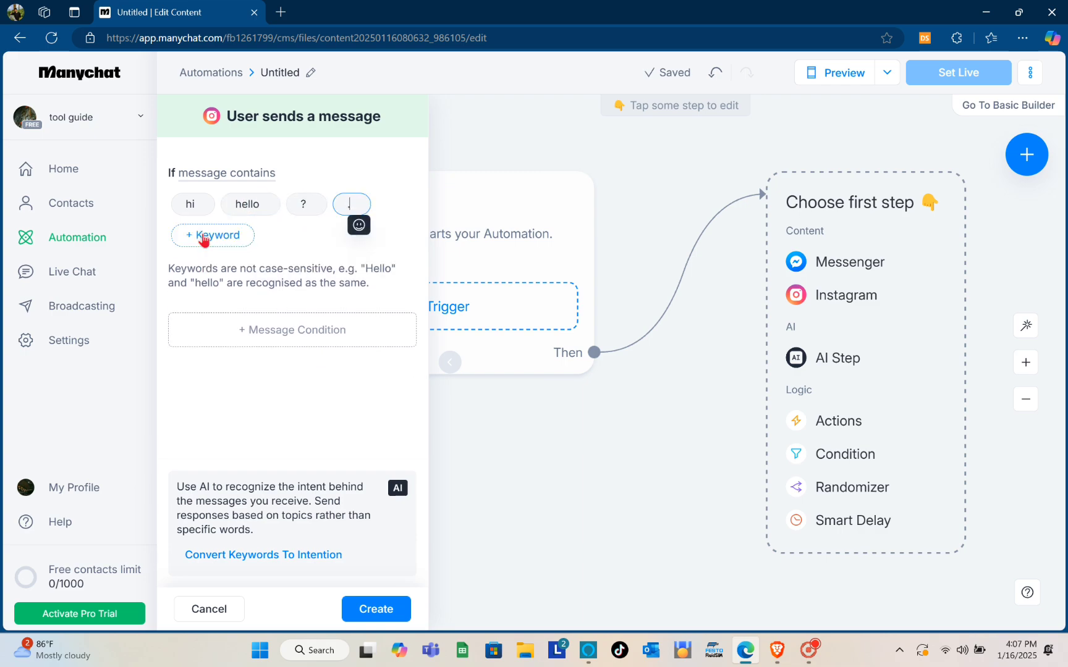
{"action": "key", "text": "Return"}
{"action": "left_click", "coordinate": [207, 235]}
{"action": "type", "text": "how"}
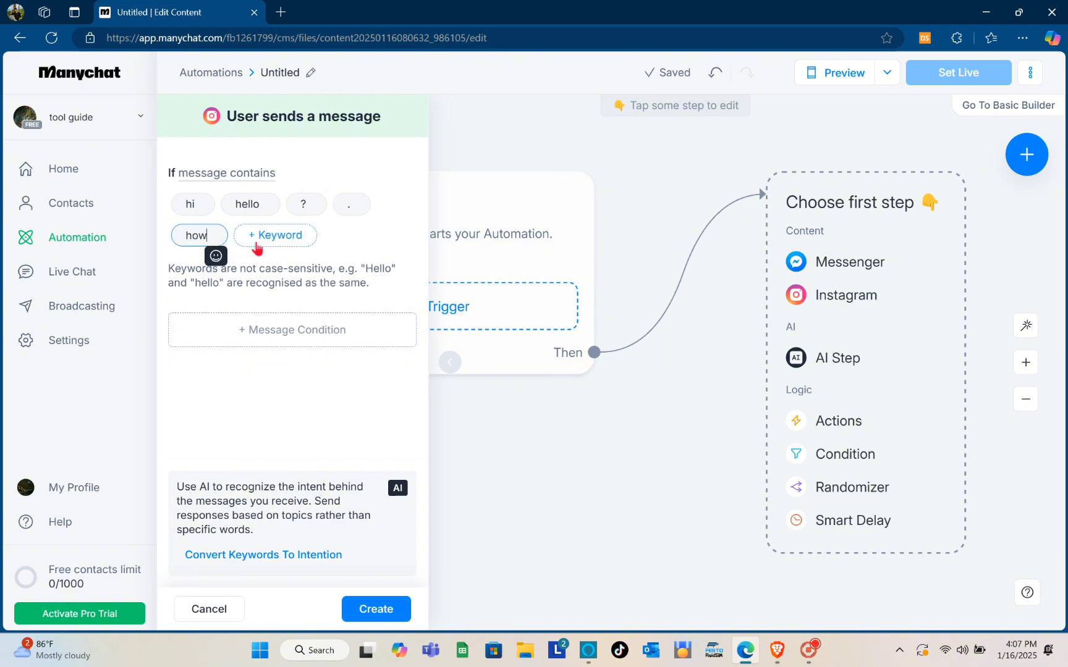
{"action": "key", "text": "Return"}
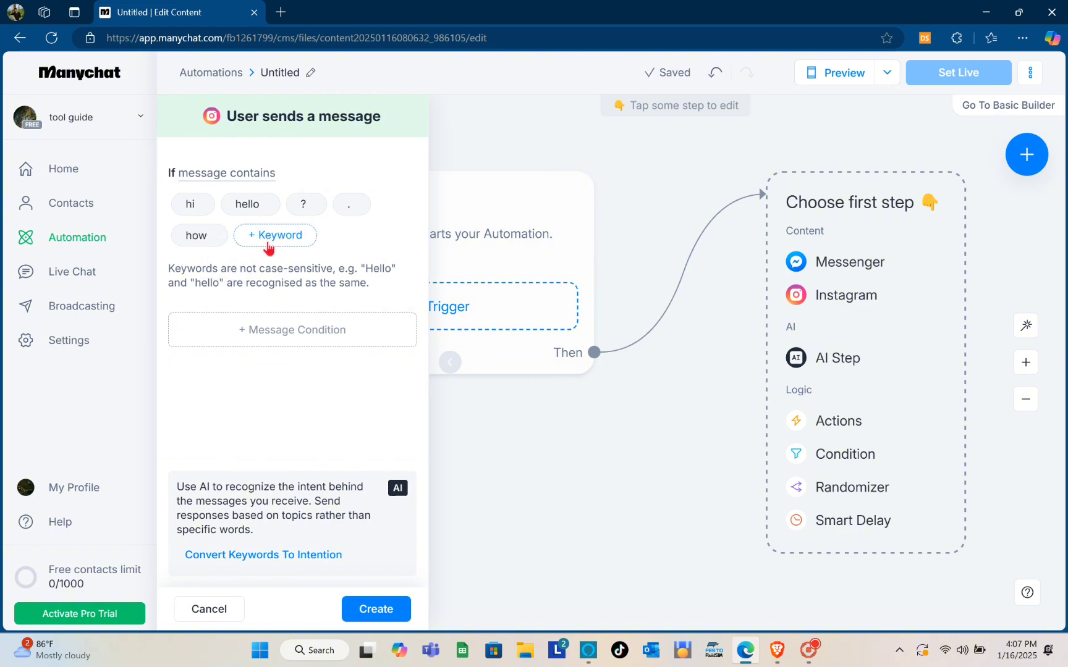
Extend the trigger's keyword list with "how?", "interested" and "amazing".
{"action": "left_click", "coordinate": [269, 236]}
{"action": "type", "text": "how"}
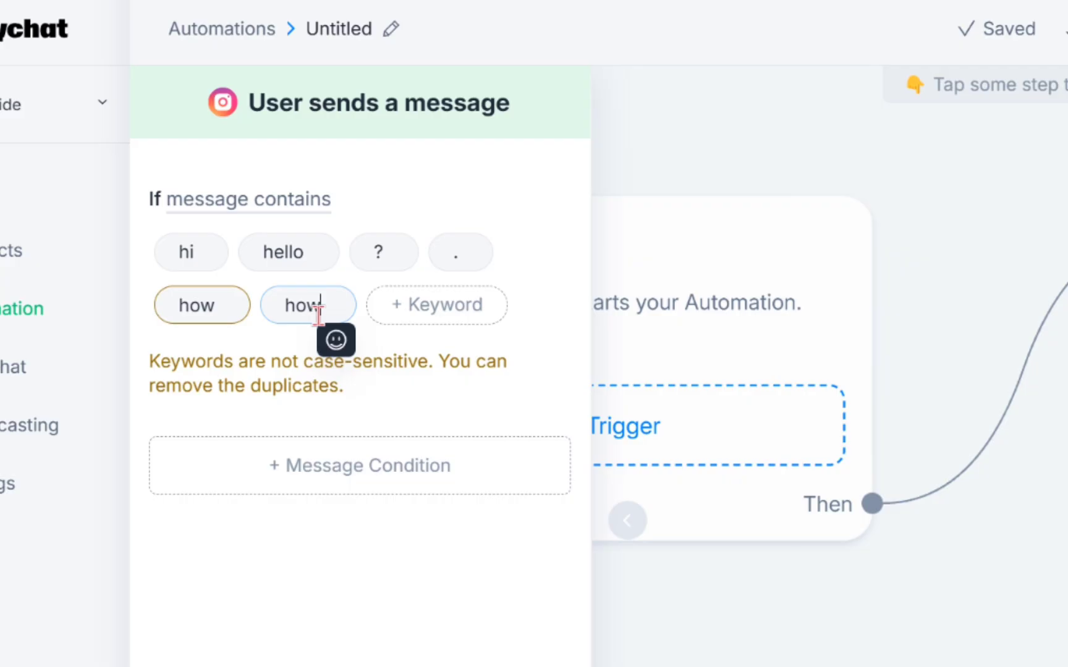
{"action": "type", "text": "?"}
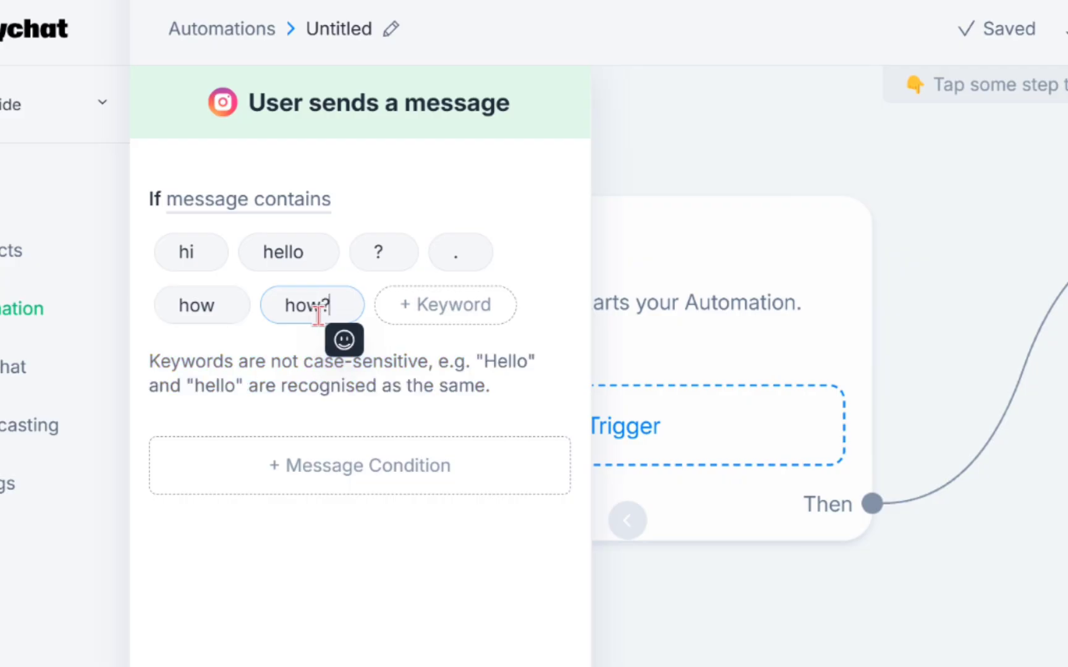
{"action": "key", "text": "Return"}
{"action": "left_click", "coordinate": [435, 303]}
{"action": "type", "text": "interested"}
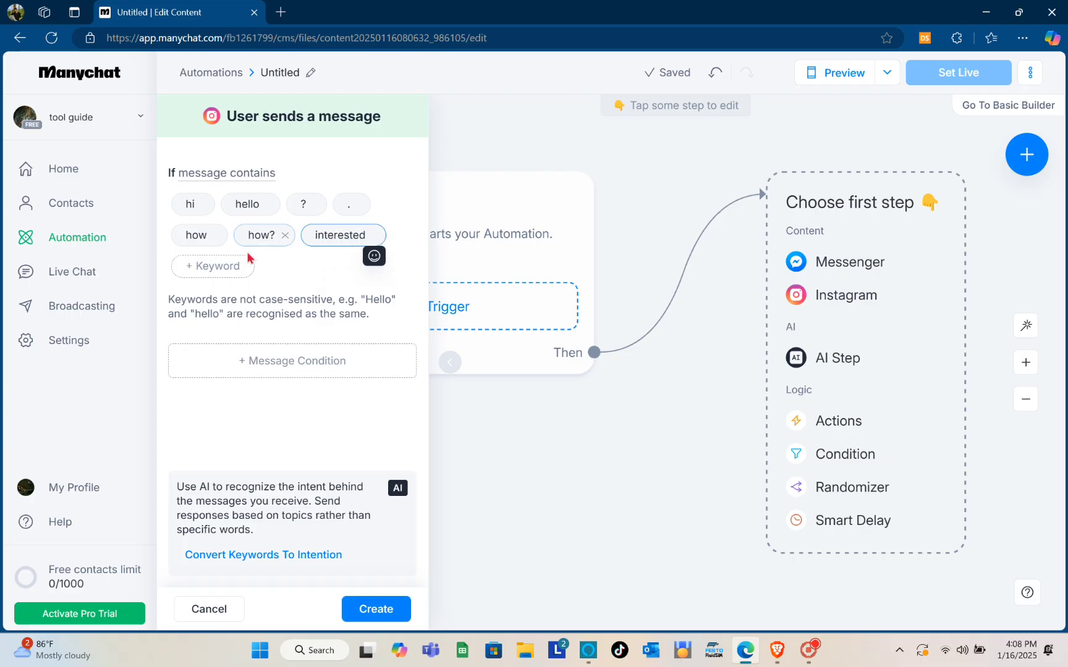
{"action": "left_click", "coordinate": [204, 267]}
{"action": "type", "text": "amazing"}
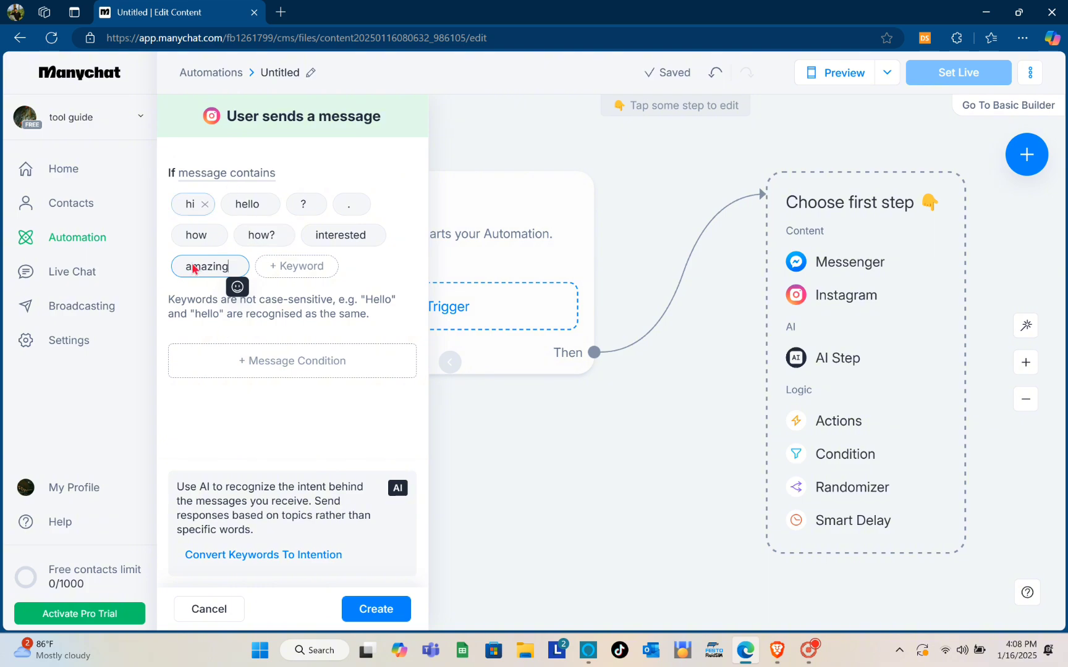
{"action": "left_click", "coordinate": [370, 260]}
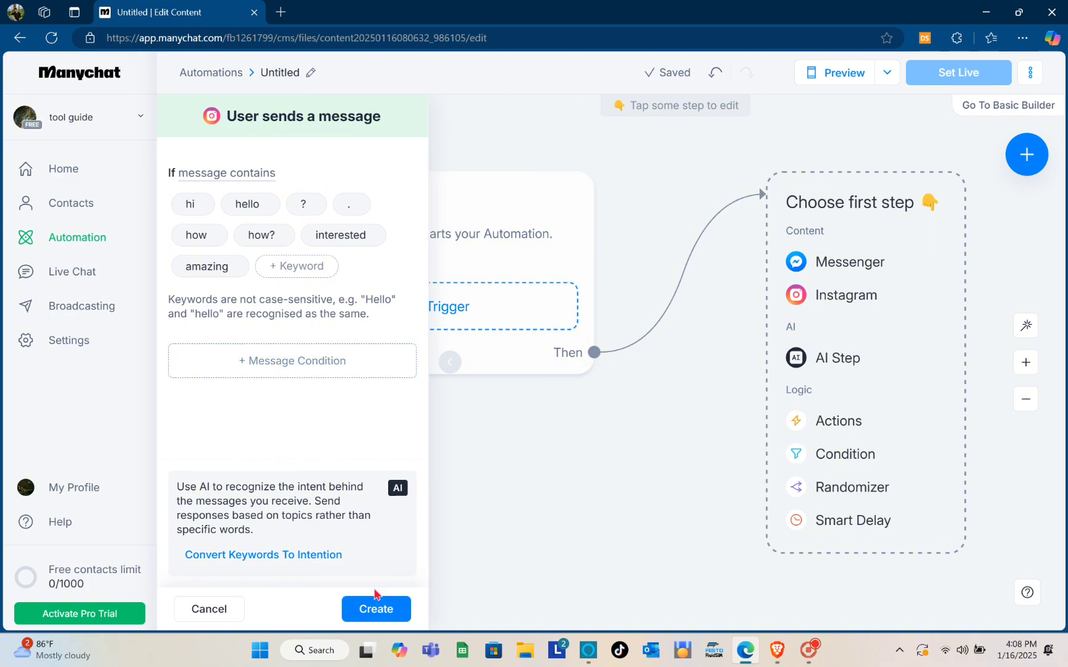
Create the keyword trigger and close its settings to return to the flow canvas.
{"action": "left_click", "coordinate": [373, 608]}
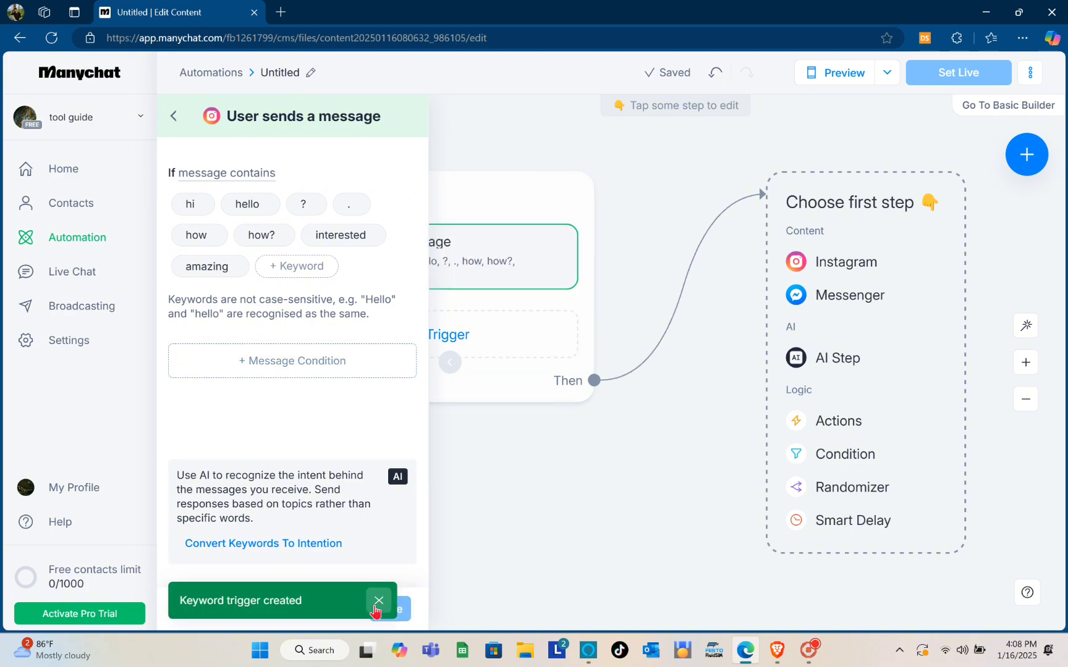
{"action": "left_click", "coordinate": [378, 605]}
{"action": "left_click", "coordinate": [514, 167]}
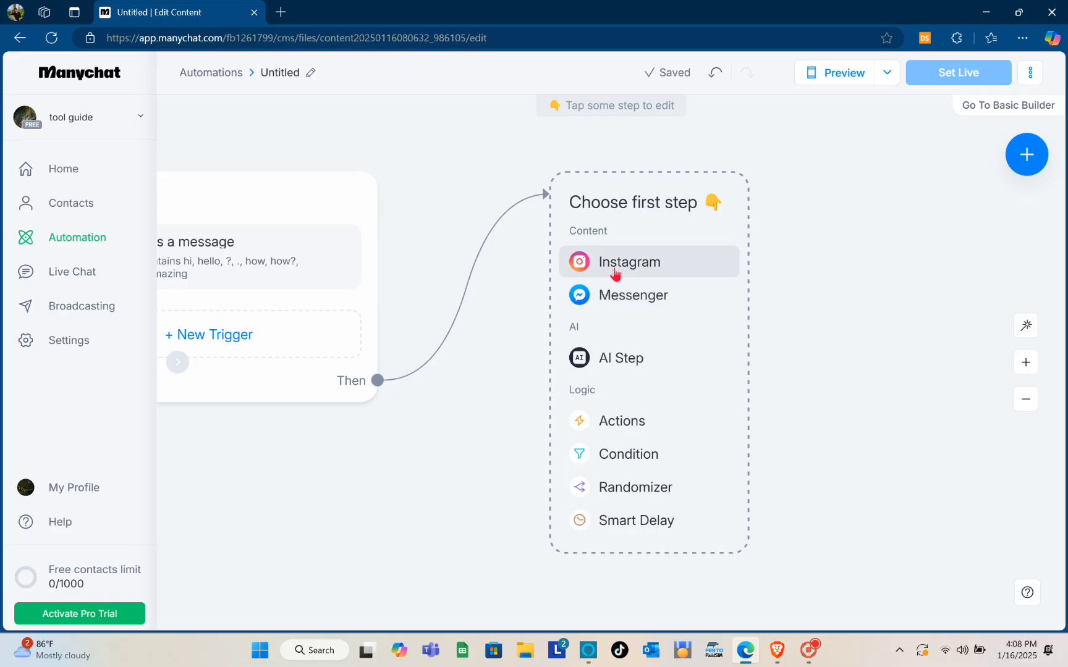
Add an Instagram message as the first step with the text "Good day! Thank you for reaching out.".
{"action": "left_click", "coordinate": [614, 274]}
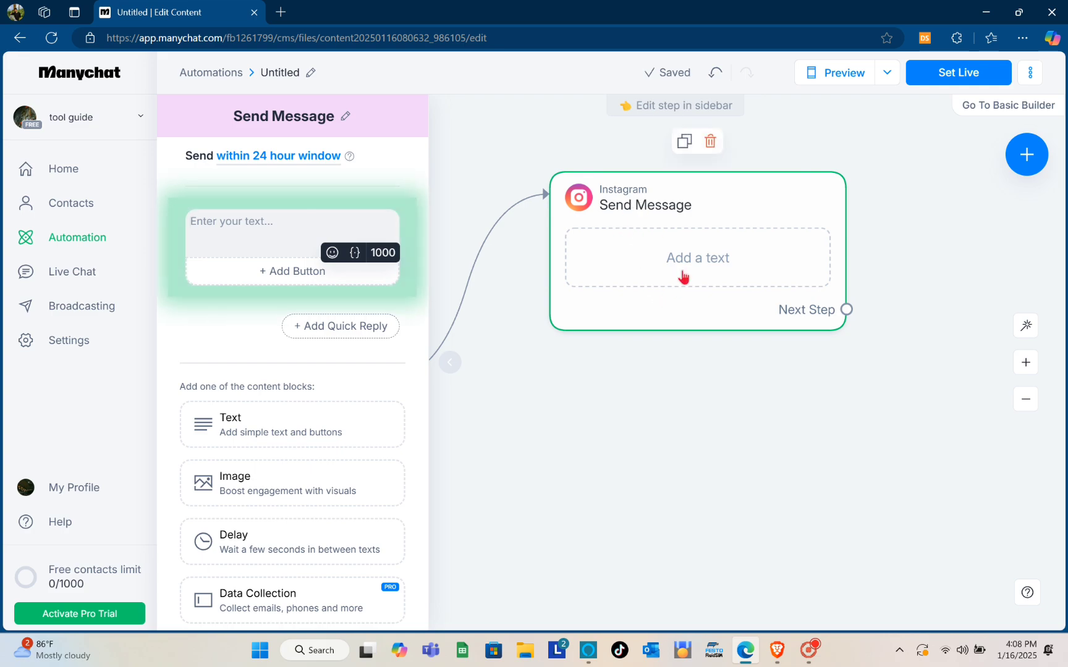
{"action": "left_click", "coordinate": [228, 230]}
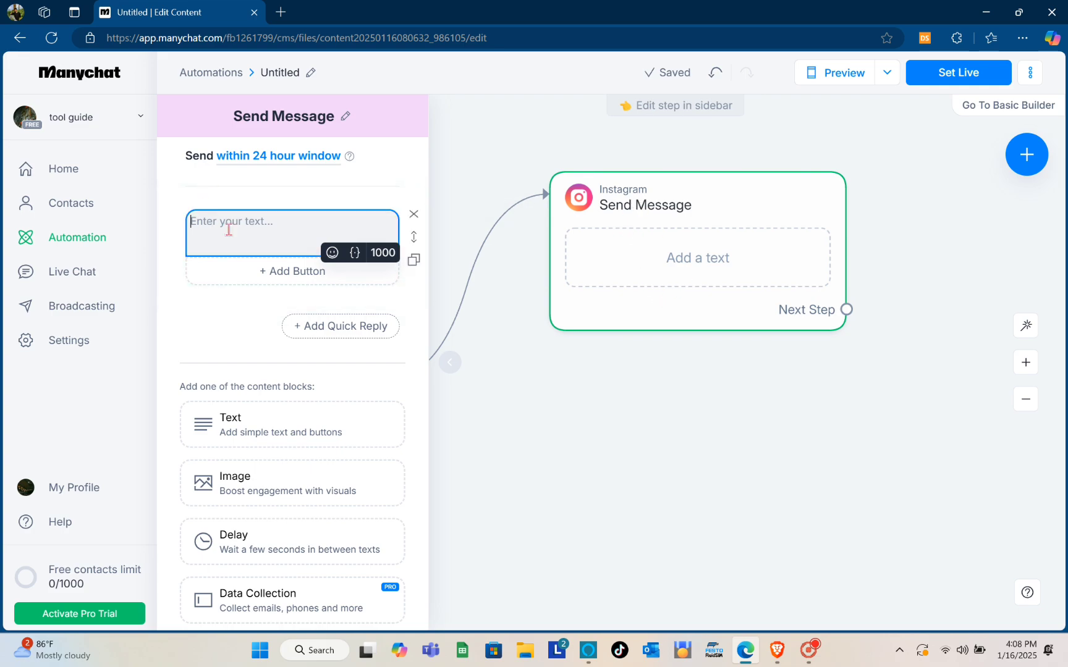
{"action": "type", "text": "Good day"}
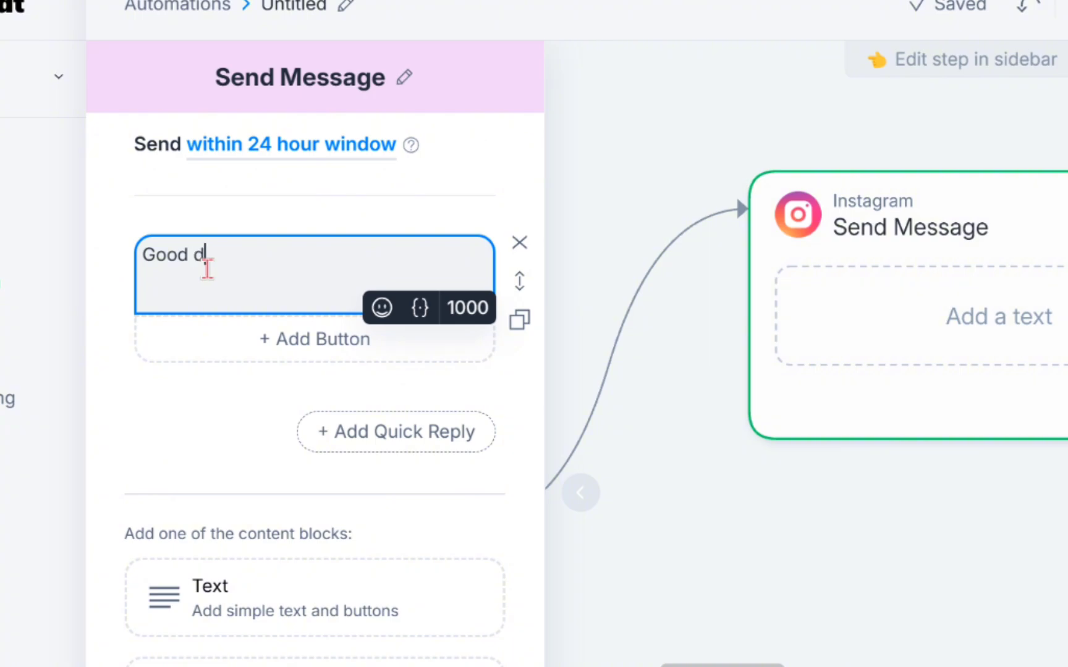
{"action": "type", "text": "! Than"}
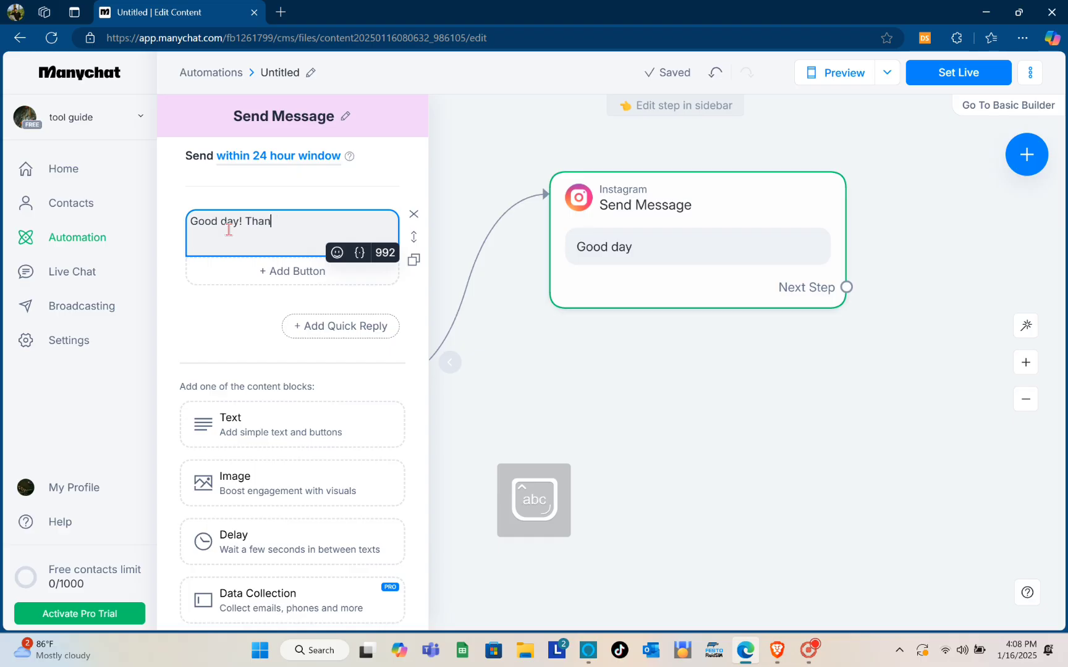
{"action": "type", "text": "k you for e"}
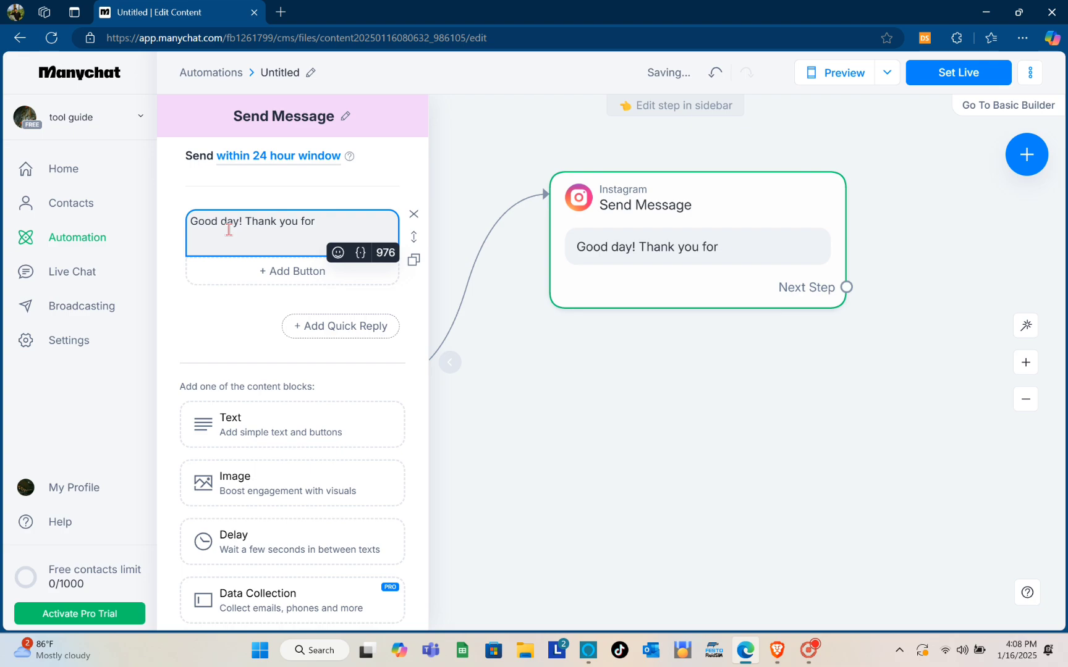
{"action": "type", "text": "eaching out"}
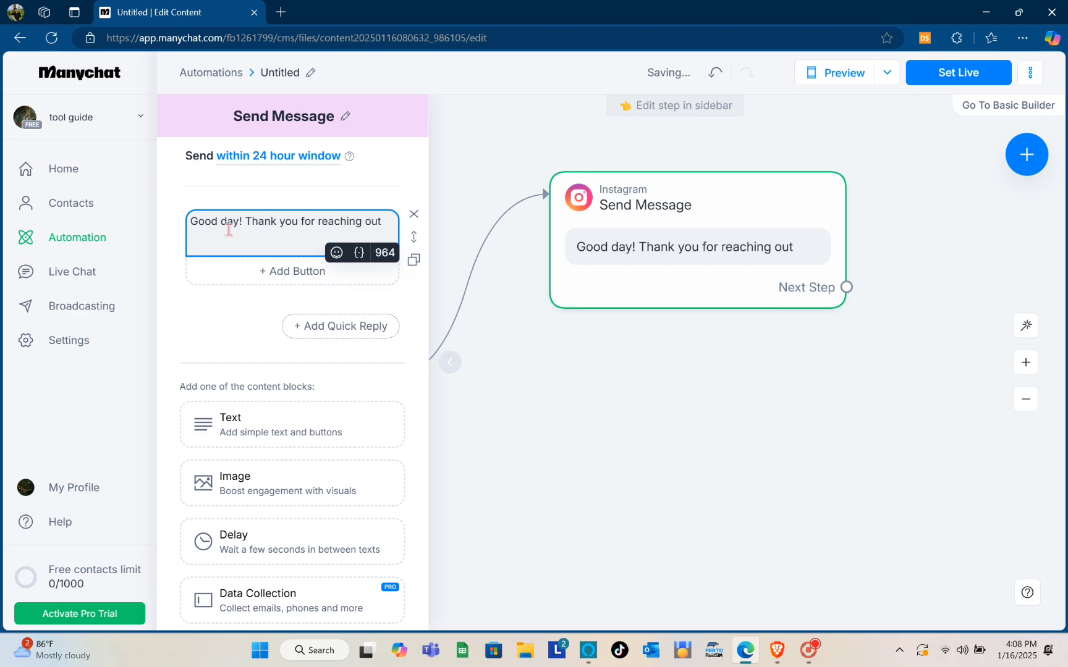
{"action": "type", "text": "."}
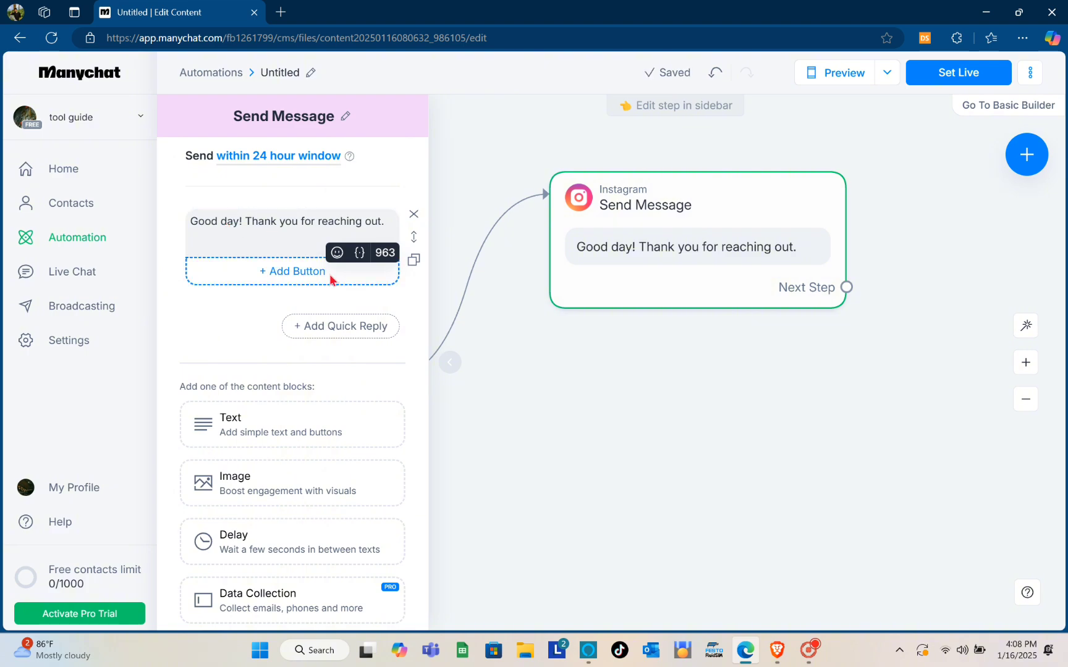
{"action": "left_click", "coordinate": [543, 350]}
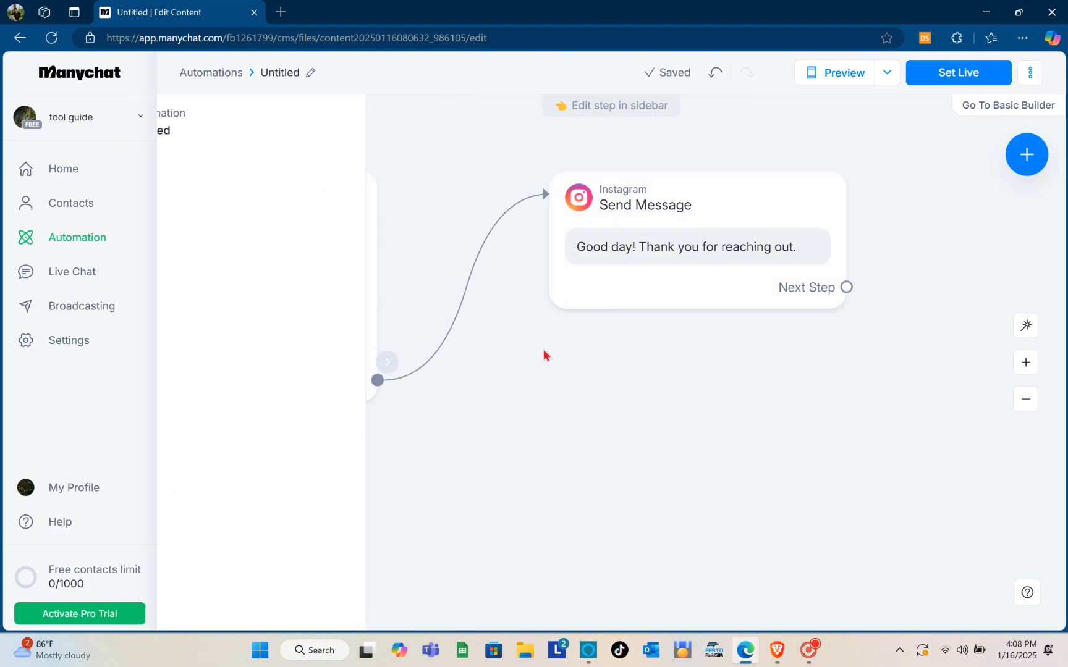
Add a follow-up Instagram message after the greeting with the text "Please click this button and fill out the form, to get an update the next week.".
{"action": "left_click_drag", "start_coordinate": [846, 288], "coordinate": [686, 441]}
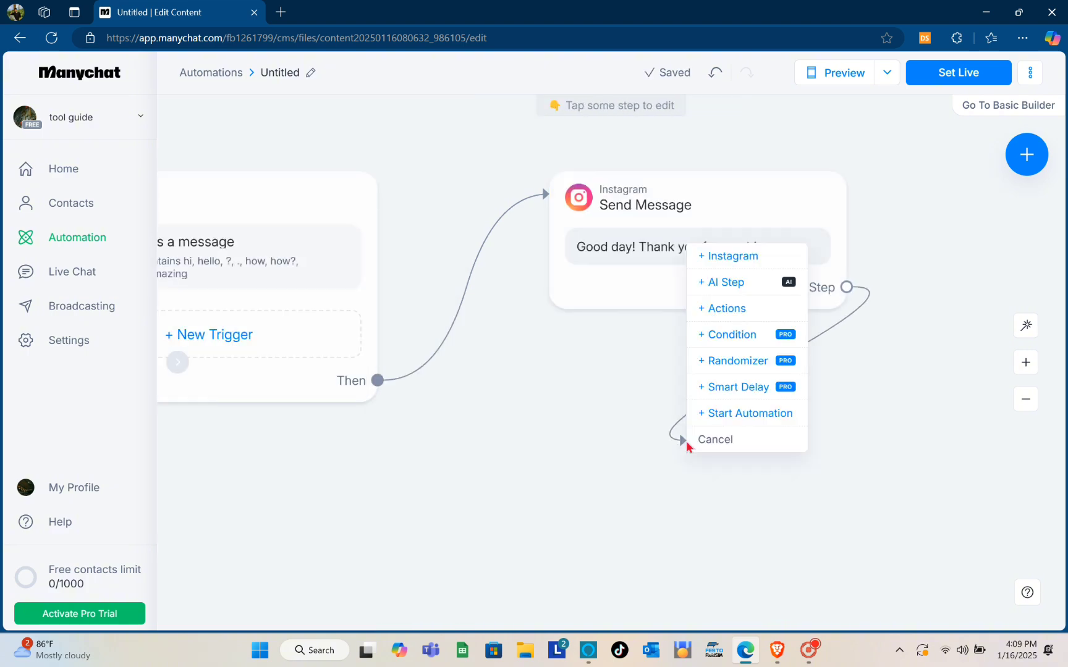
{"action": "left_click", "coordinate": [739, 256]}
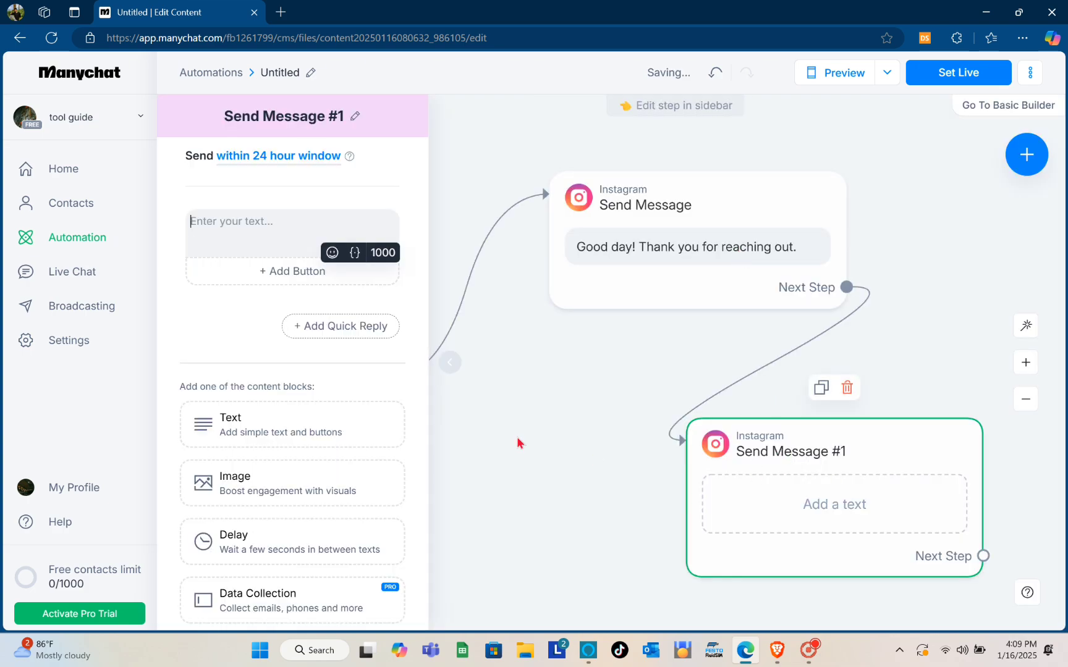
{"action": "left_click", "coordinate": [252, 233]}
{"action": "key", "text": "Caps_Lock"}
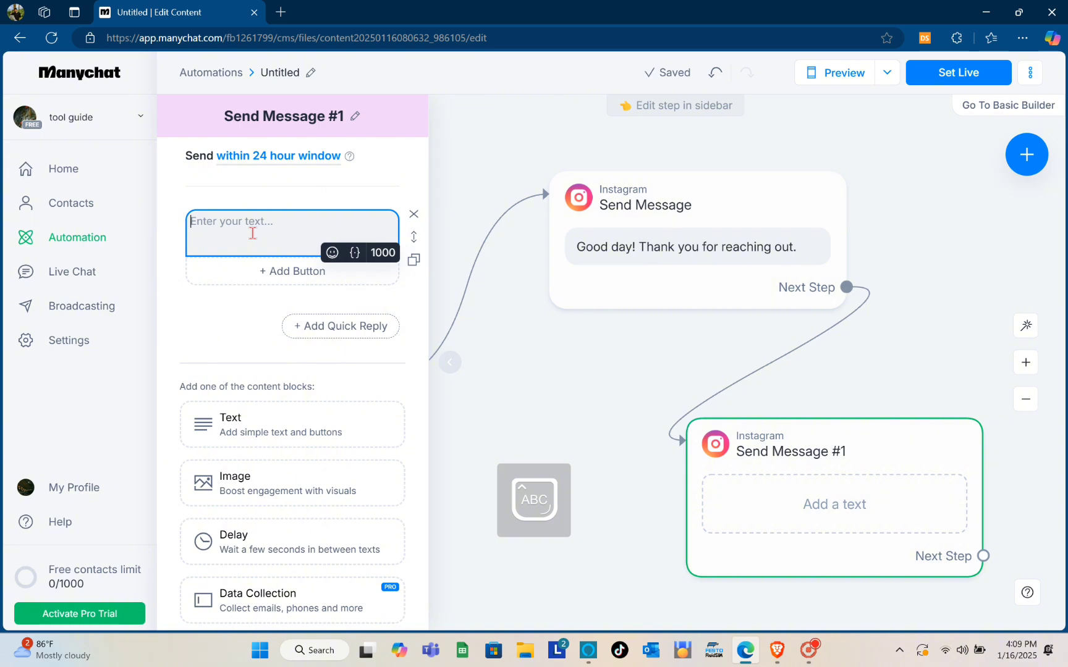
{"action": "type", "text": "P"}
{"action": "key", "text": "Caps_Lock"}
{"action": "type", "text": "lease"}
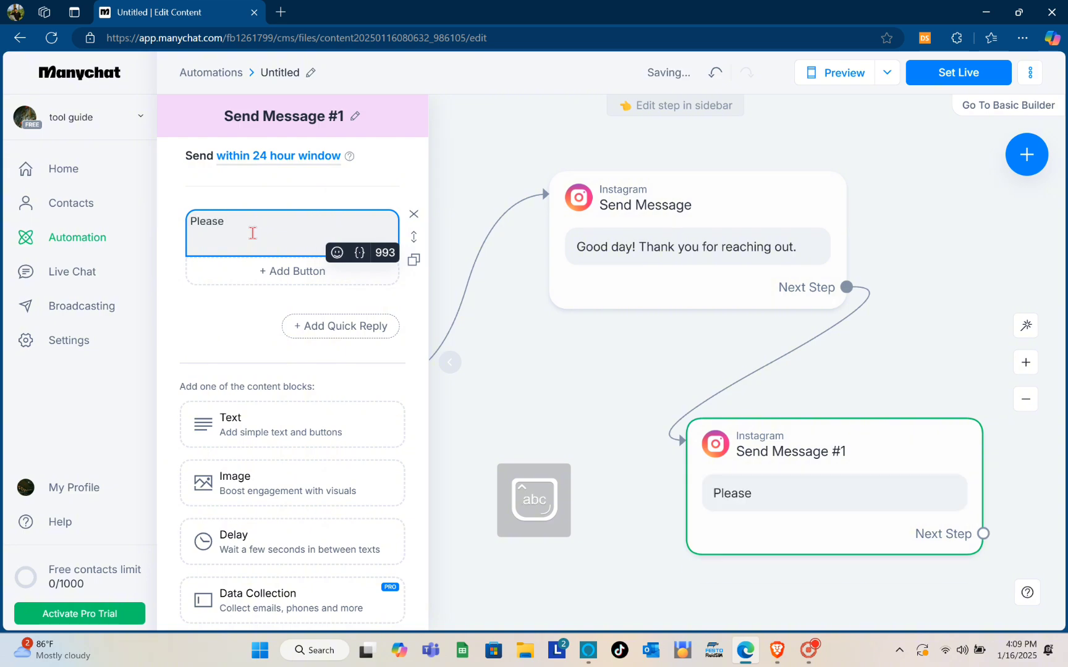
{"action": "type", "text": " click this button"}
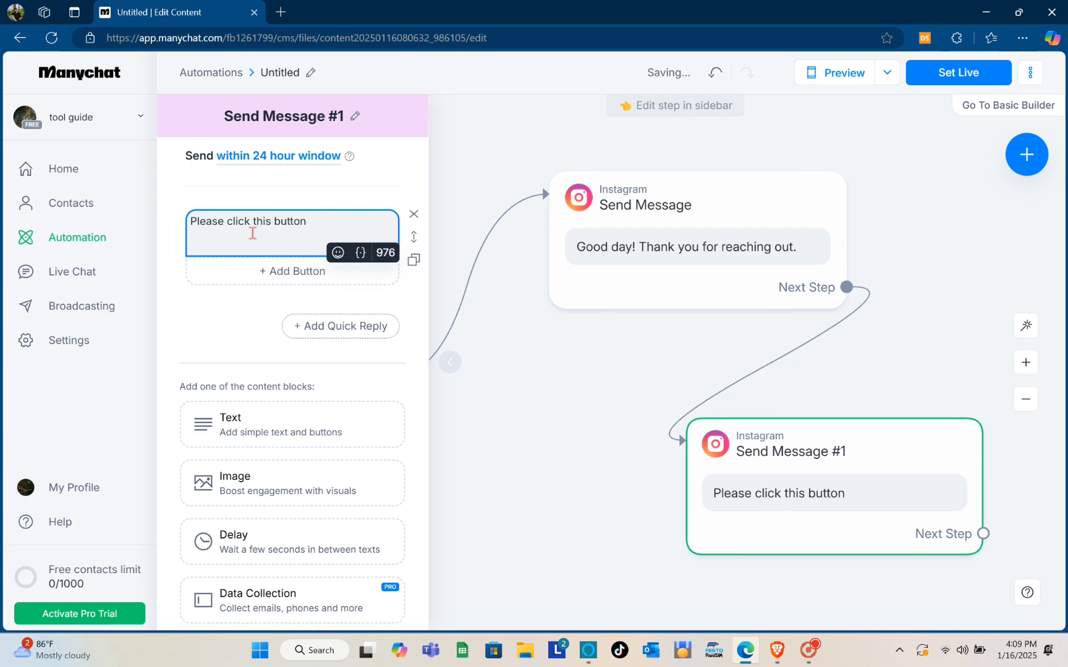
{"action": "type", "text": " and fi"}
{"action": "type", "text": "ll"}
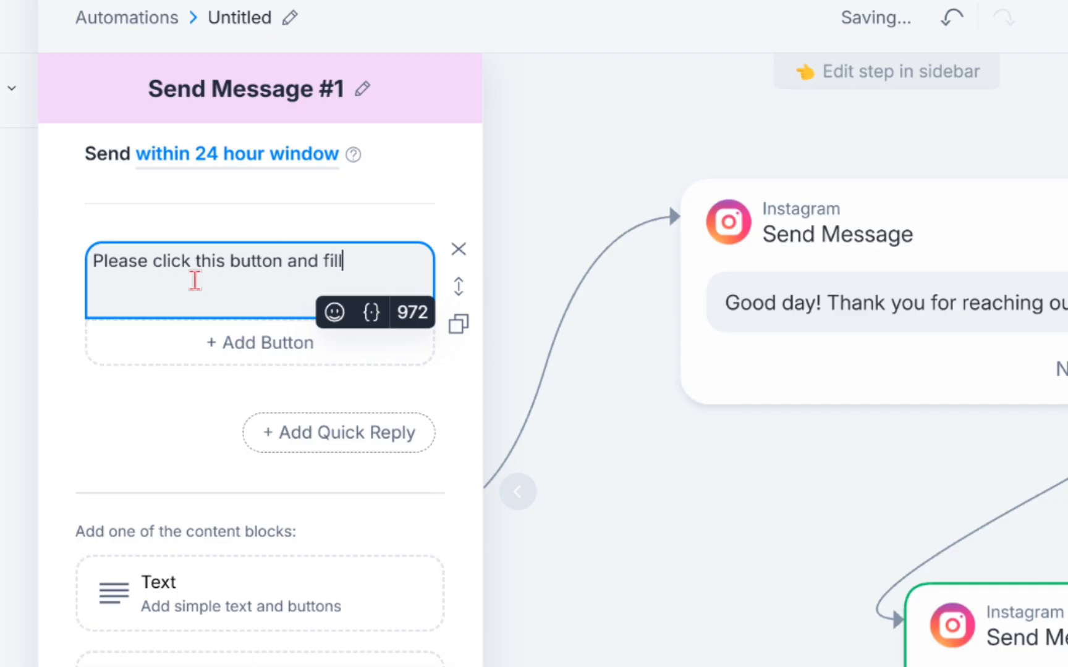
{"action": "type", "text": " out the form"}
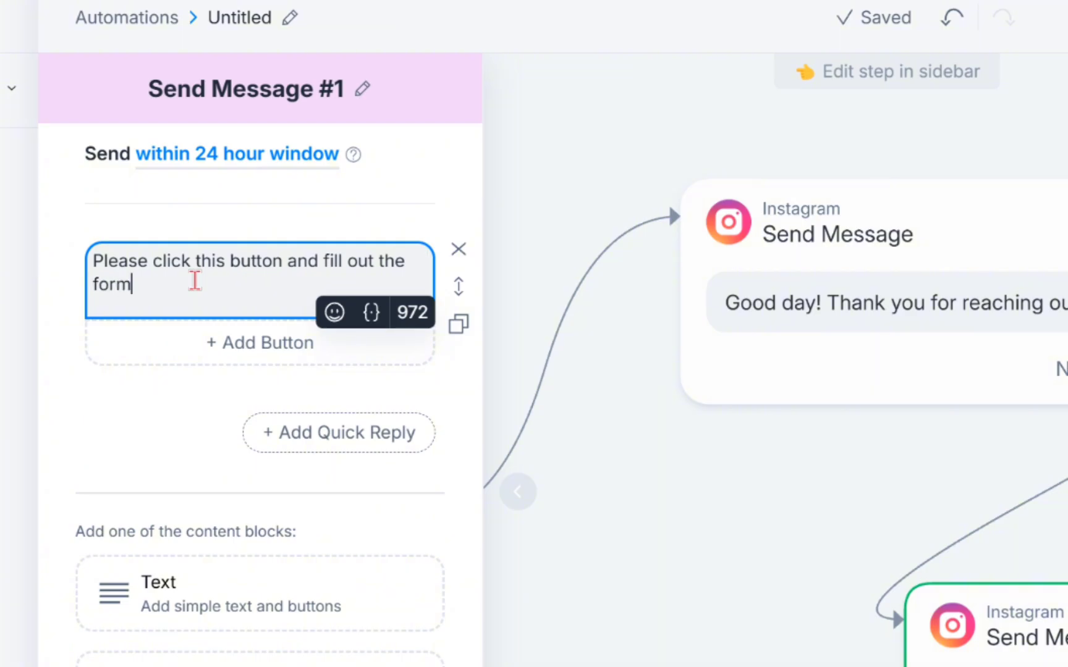
{"action": "type", "text": ", to ge"}
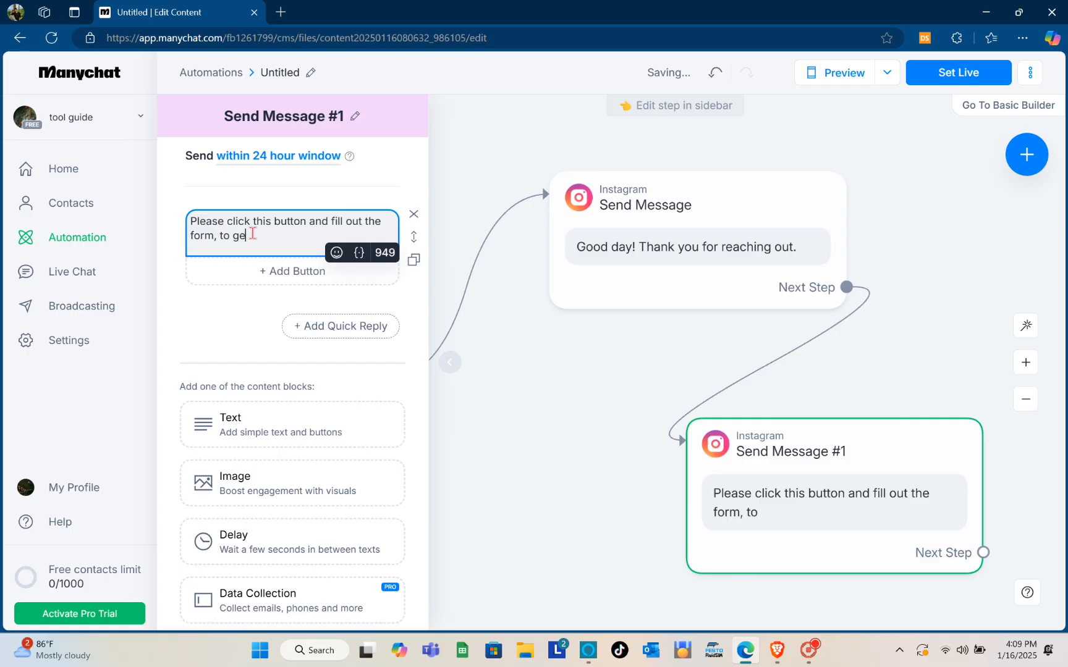
{"action": "type", "text": "t an update the next "}
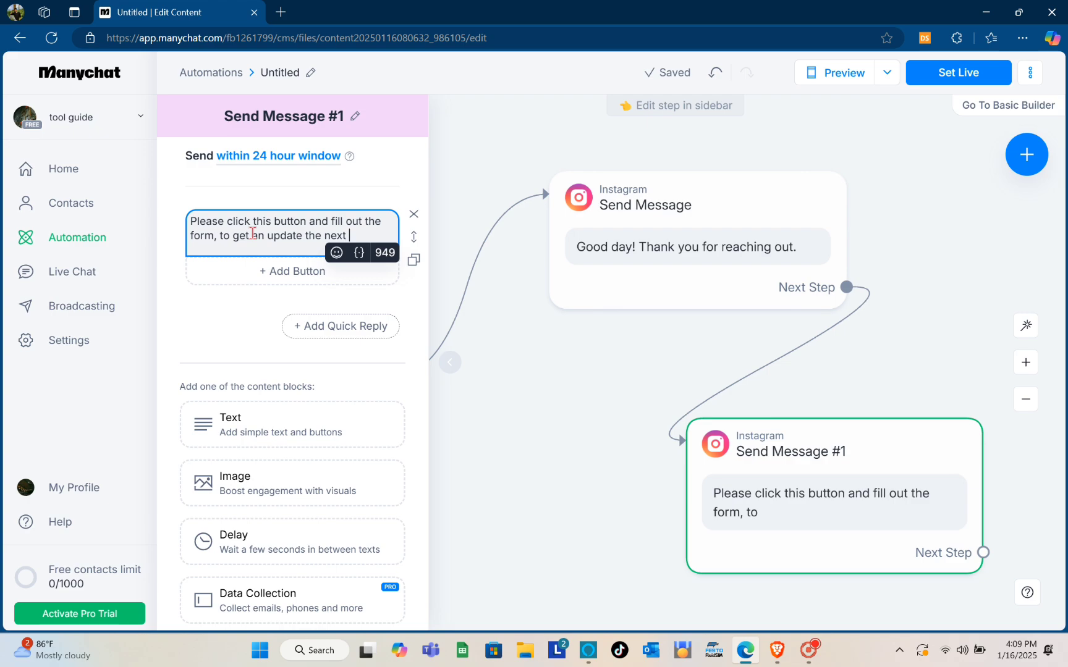
{"action": "type", "text": "week "}
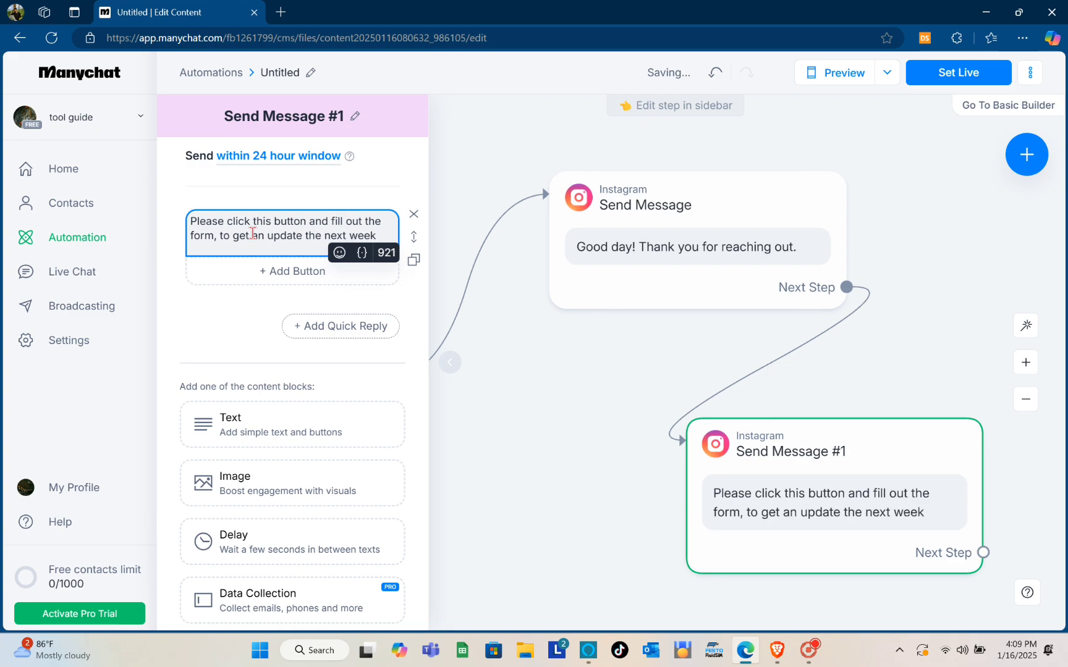
{"action": "type", "text": "."}
Add a button titled "Click Here" to the second message that opens the website URL "shfdgVDNk".
{"action": "left_click", "coordinate": [272, 273]}
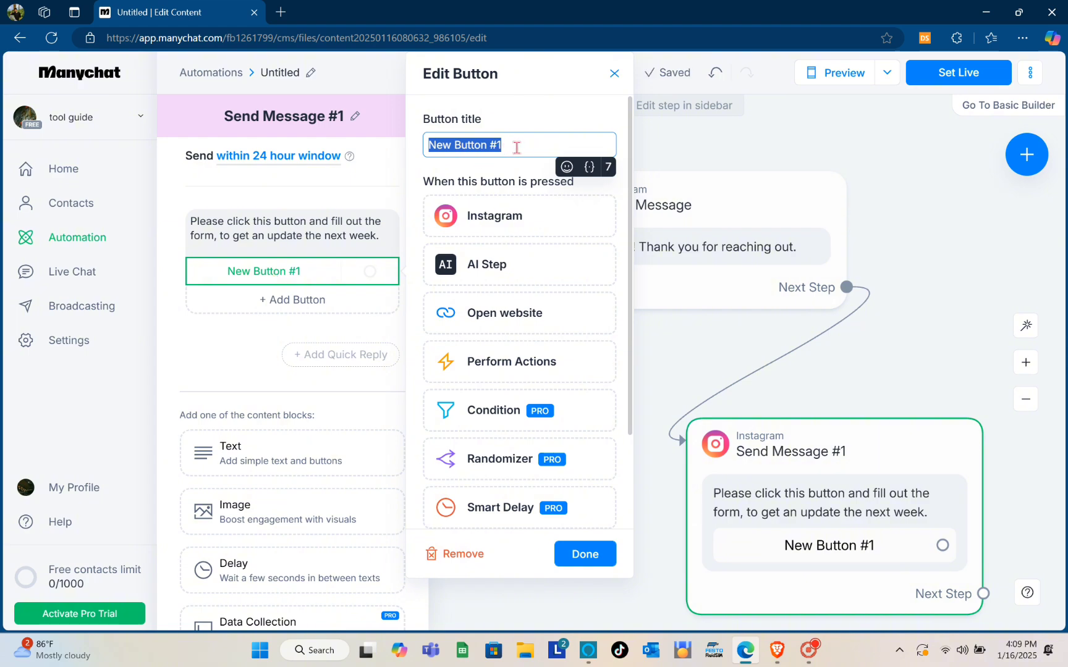
{"action": "type", "text": "C"}
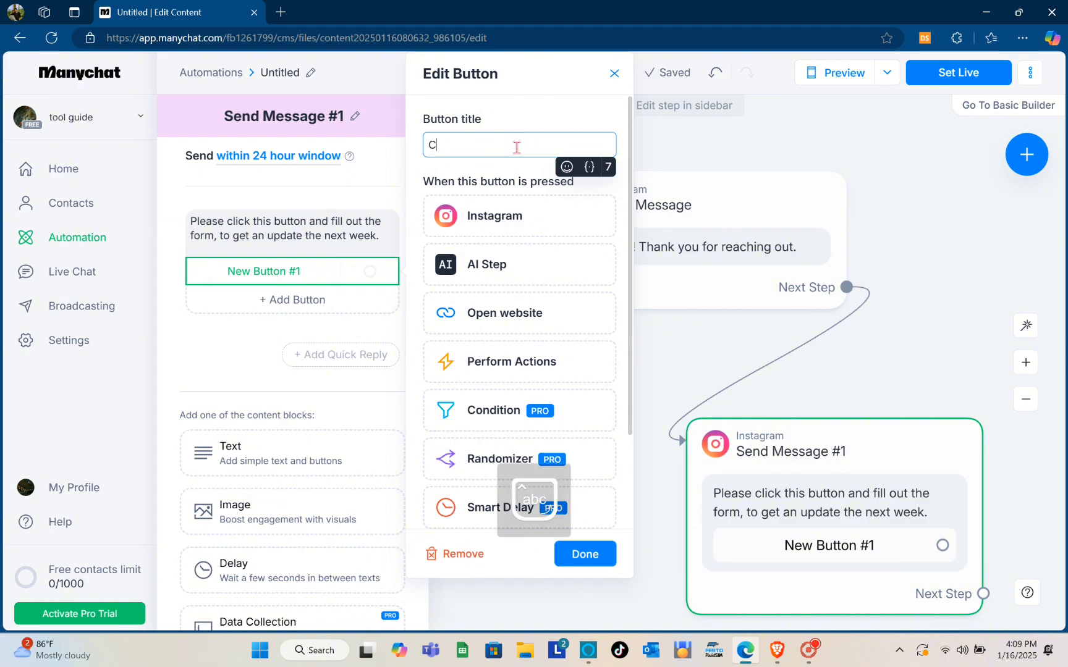
{"action": "type", "text": "lick Here"}
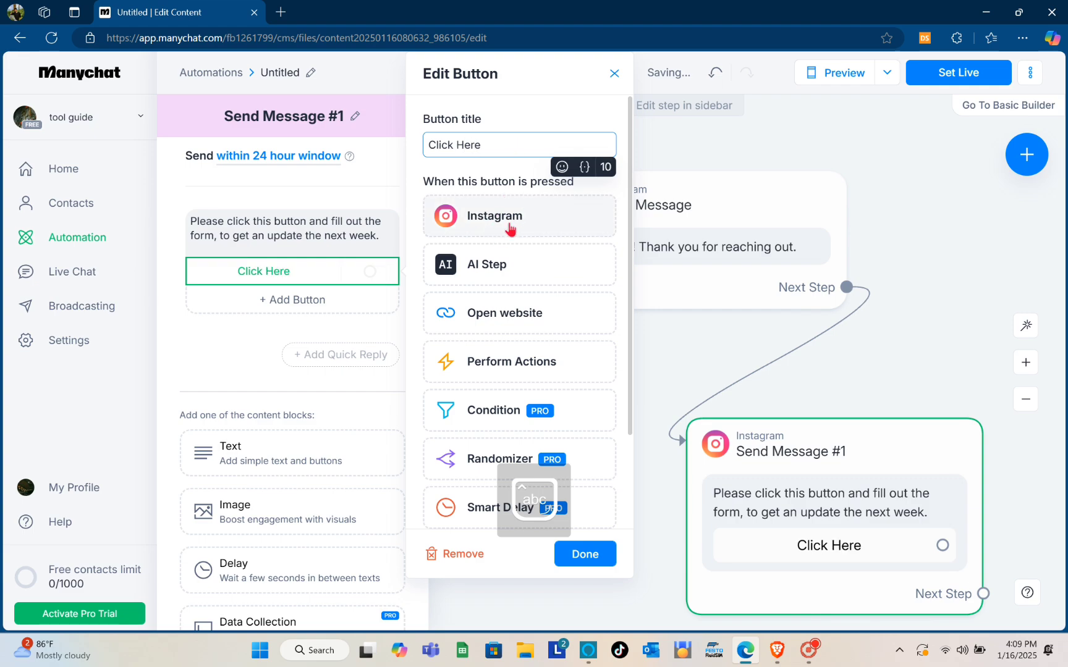
{"action": "scroll", "coordinate": [501, 243], "scroll_direction": "down", "scroll_amount": 1}
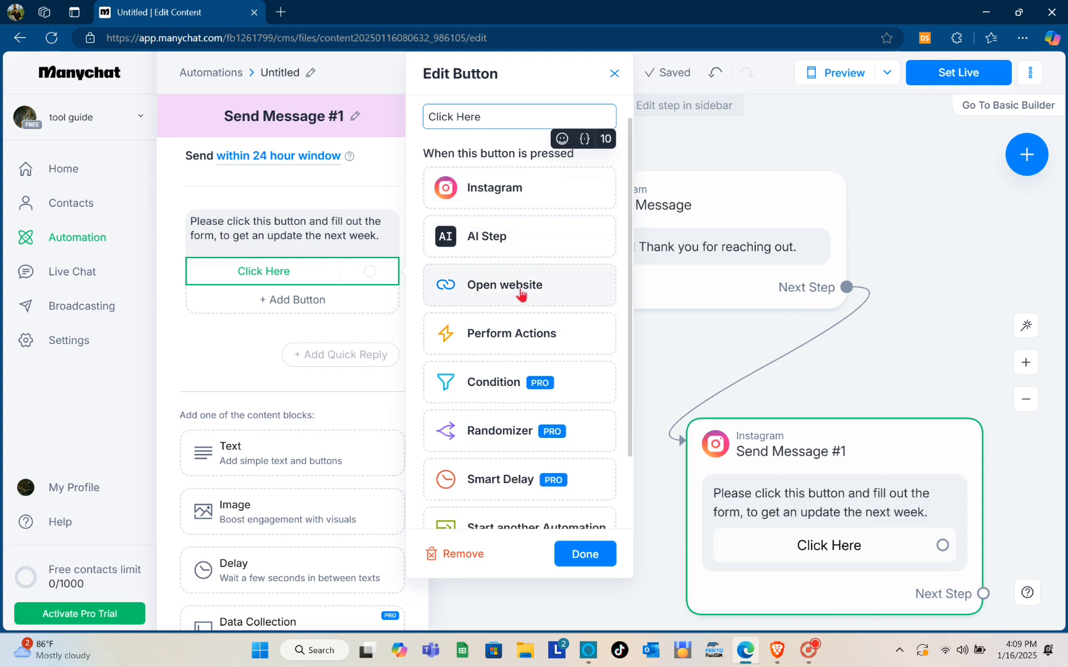
{"action": "left_click", "coordinate": [519, 292]}
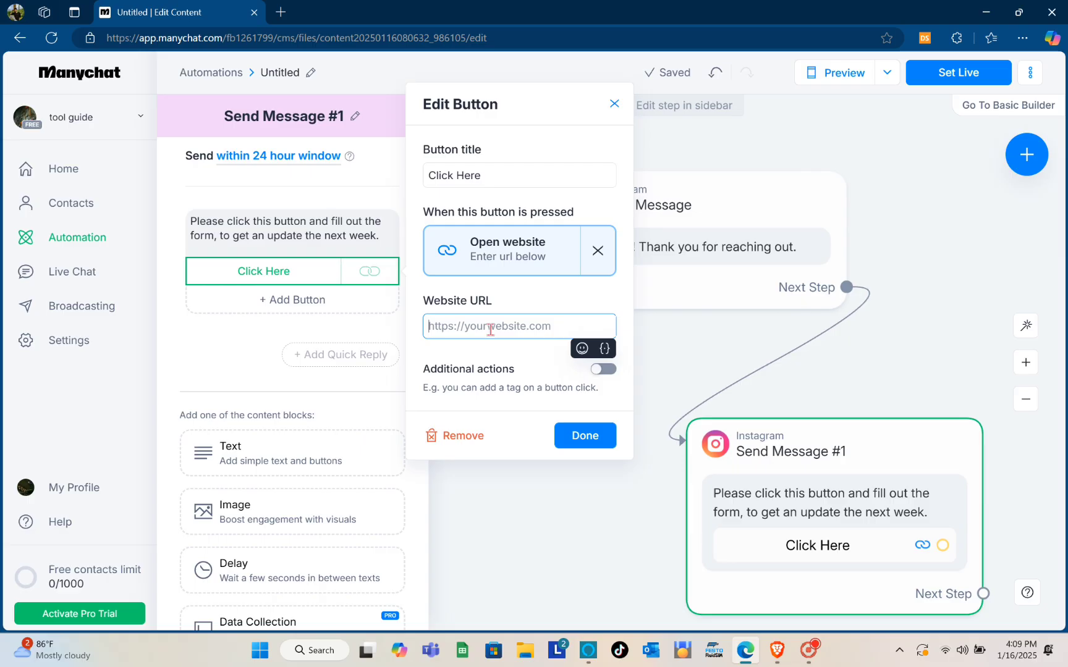
{"action": "type", "text": "shfdgVDNk"}
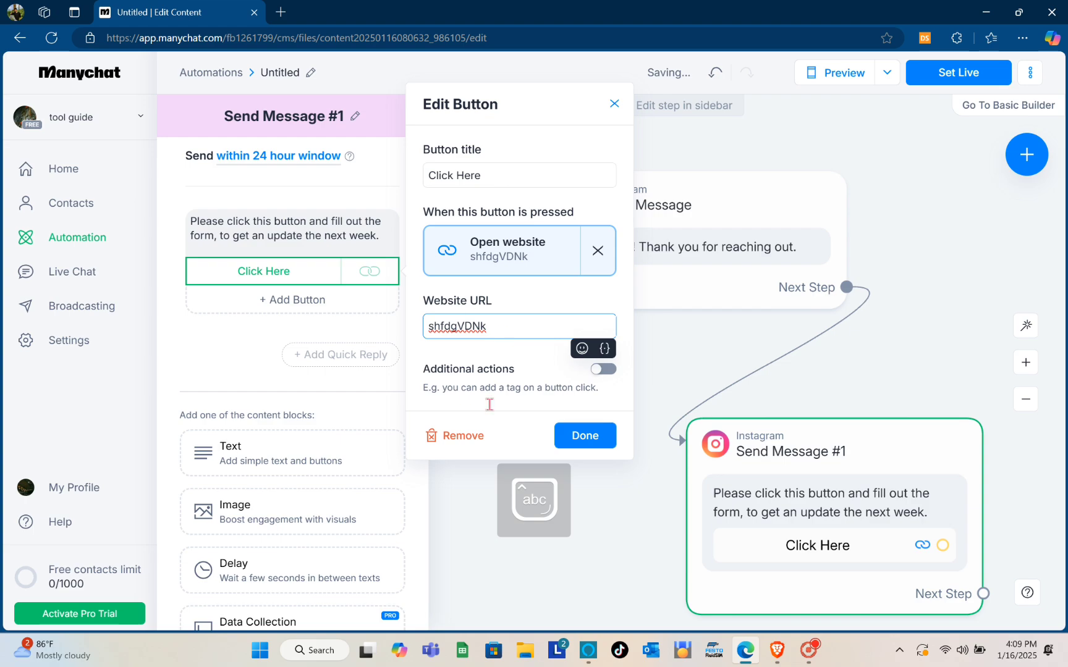
{"action": "left_click", "coordinate": [581, 437]}
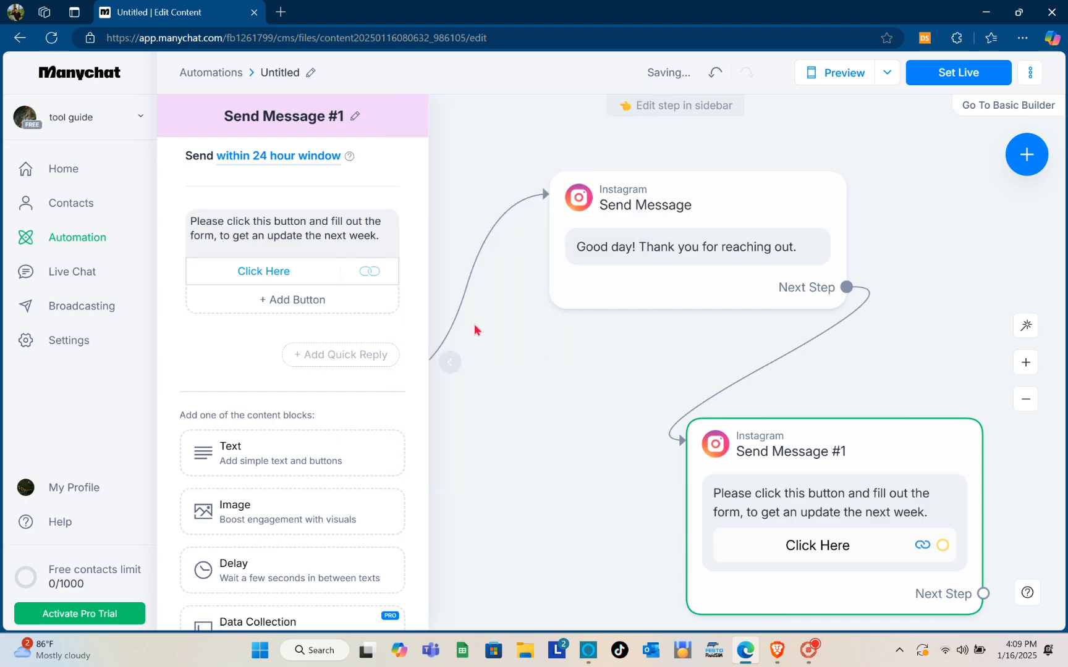
Preview the automation's conversation, close the preview and move the second message closer to the greeting message.
{"action": "left_click", "coordinate": [340, 354]}
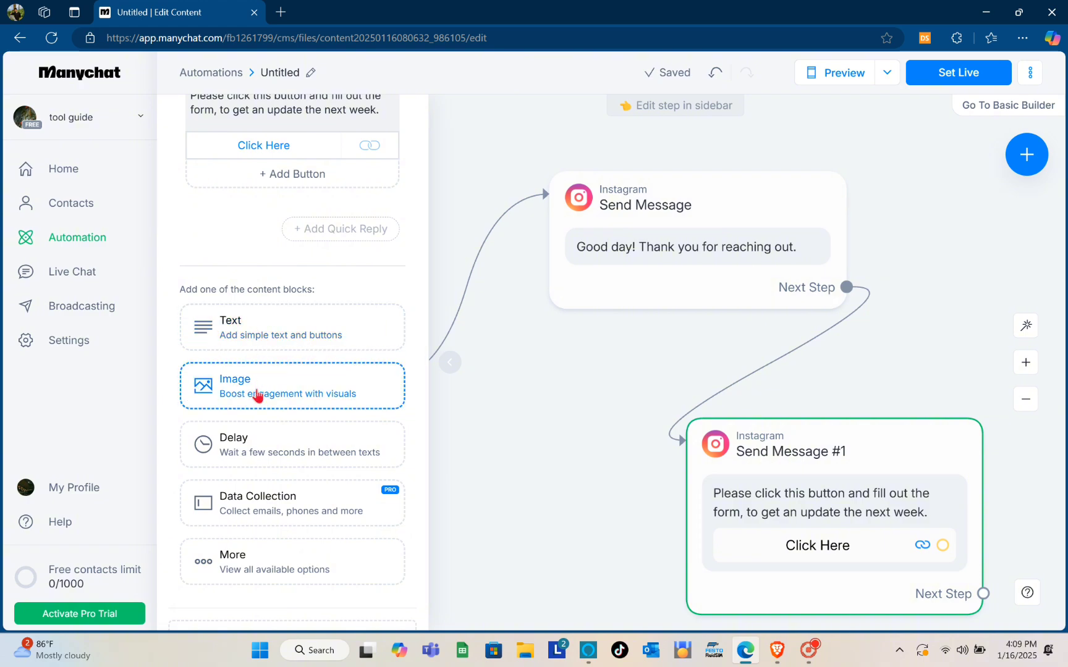
{"action": "scroll", "coordinate": [259, 427], "scroll_direction": "down", "scroll_amount": 1}
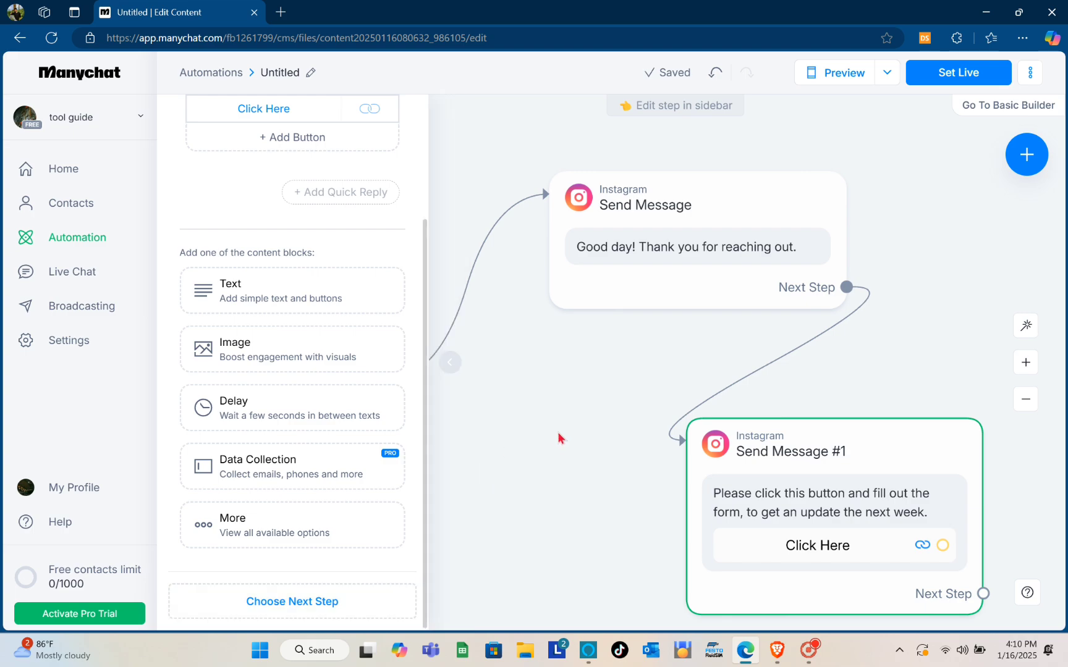
{"action": "left_click", "coordinate": [543, 362]}
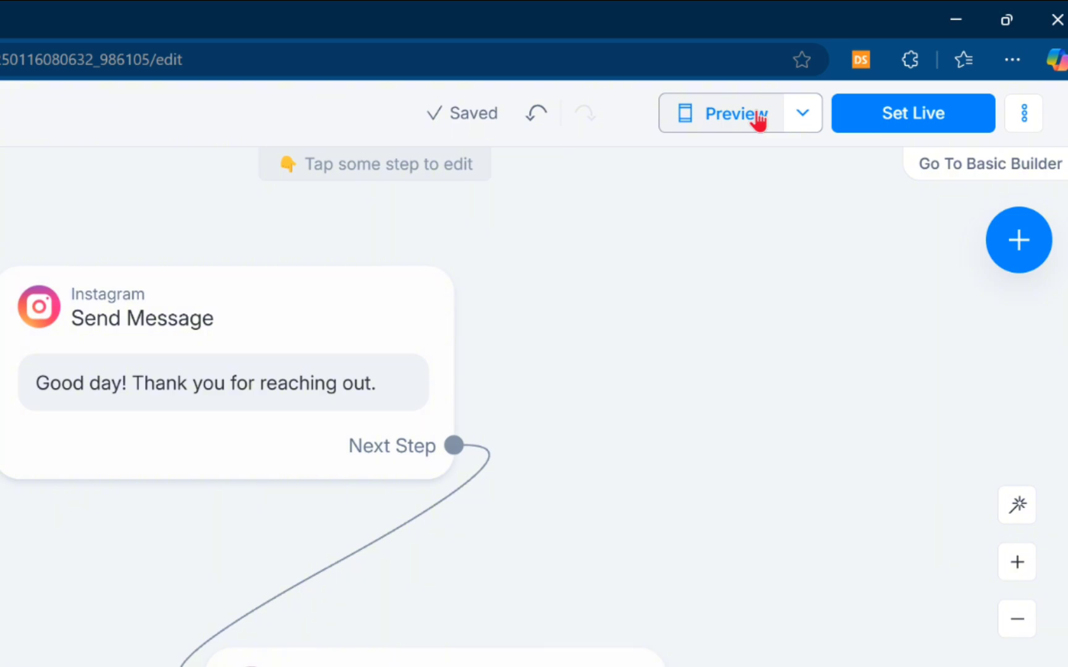
{"action": "left_click", "coordinate": [758, 118]}
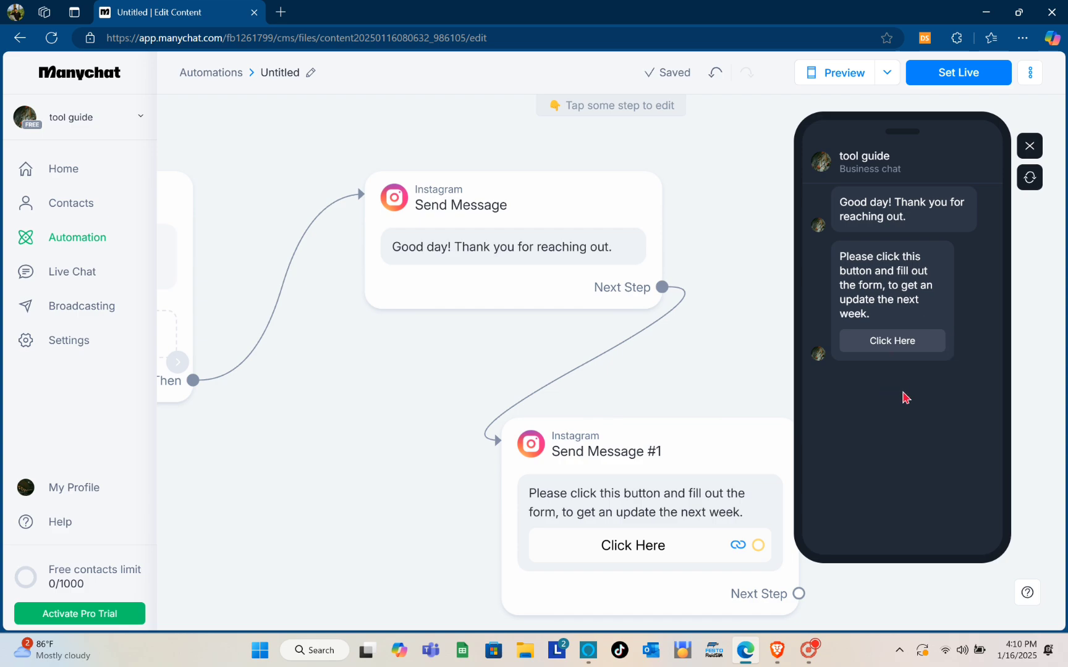
{"action": "left_click", "coordinate": [1030, 146]}
{"action": "left_click_drag", "start_coordinate": [744, 436], "coordinate": [720, 369]}
Try to add a Start Automation step after the second message and choose the current untitled automation for it.
{"action": "left_click_drag", "start_coordinate": [772, 525], "coordinate": [812, 249]}
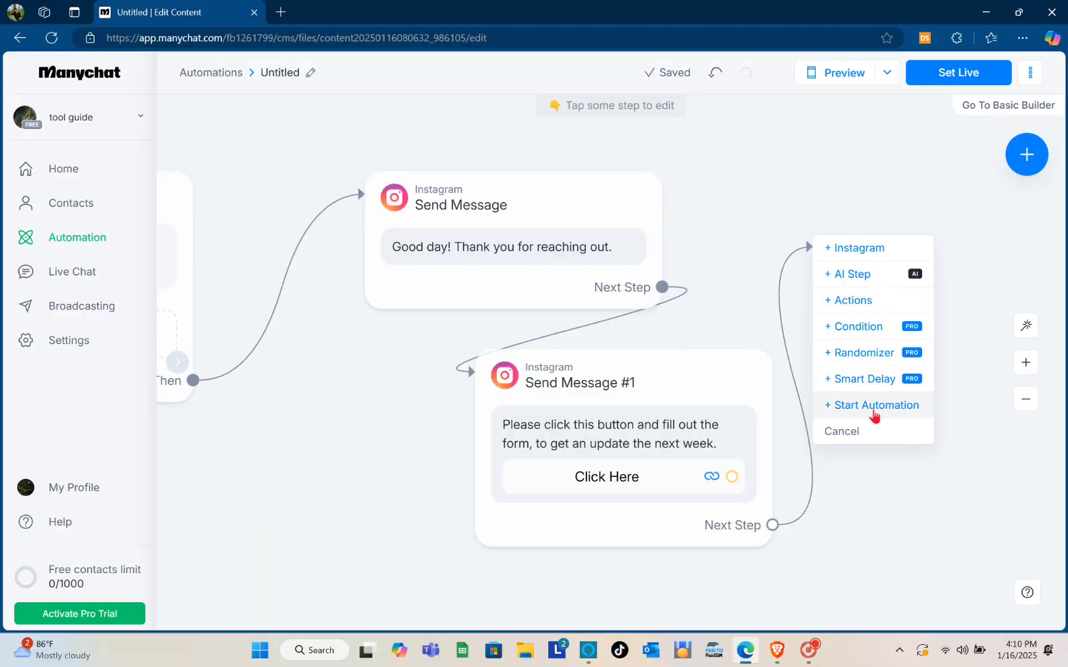
{"action": "left_click", "coordinate": [875, 414]}
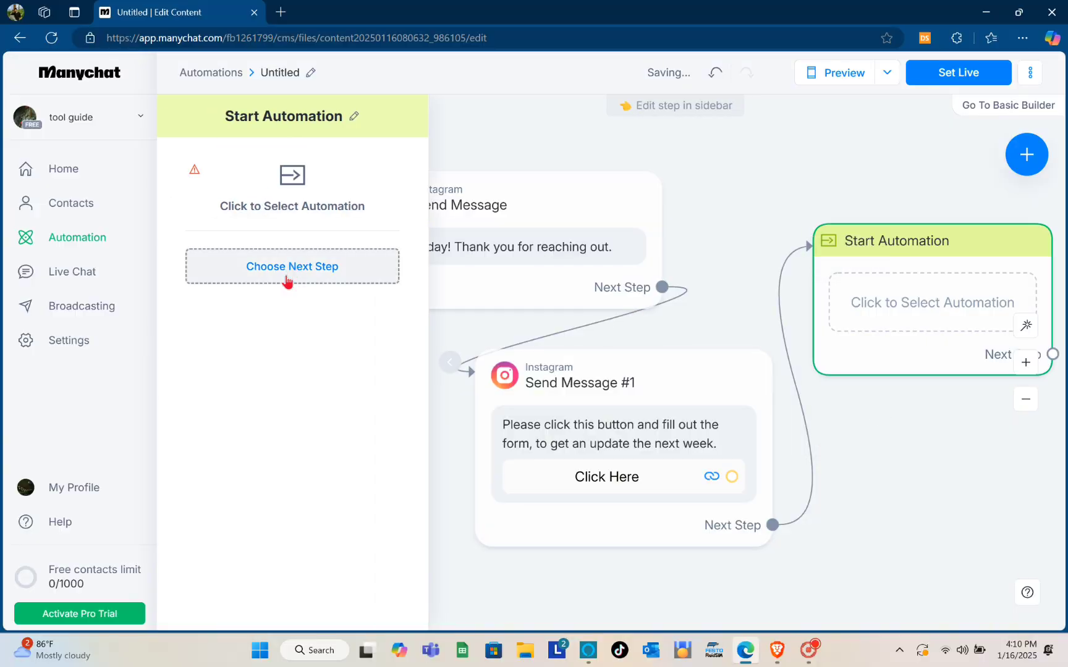
{"action": "left_click", "coordinate": [315, 213]}
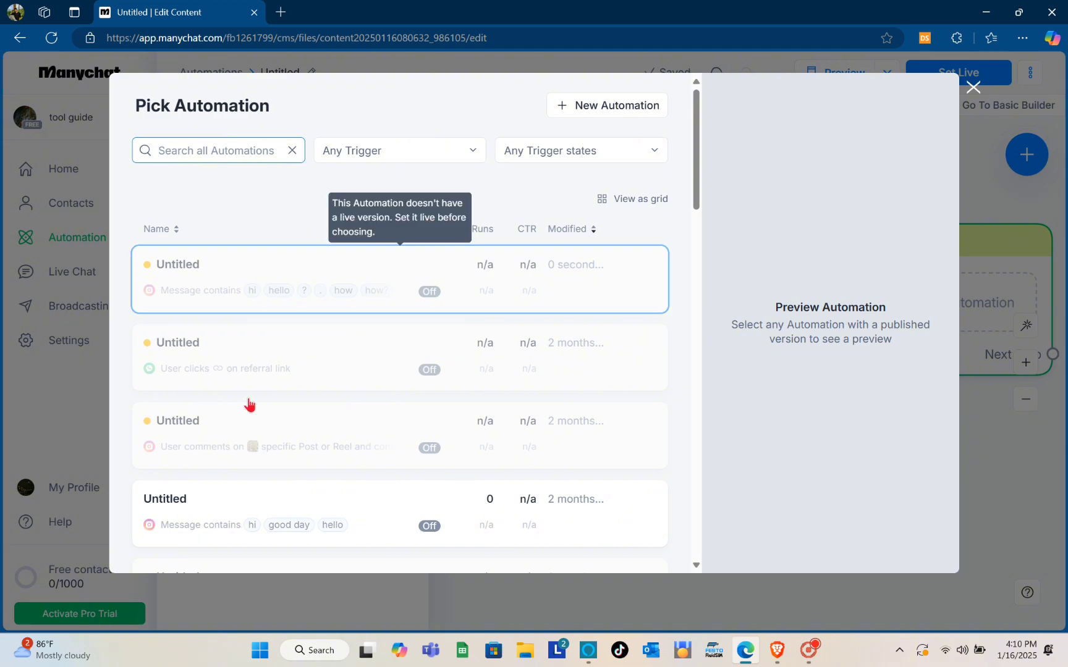
{"action": "scroll", "coordinate": [278, 462], "scroll_direction": "down", "scroll_amount": 1}
{"action": "scroll", "coordinate": [278, 462], "scroll_direction": "down", "scroll_amount": 3}
{"action": "scroll", "coordinate": [278, 461], "scroll_direction": "up", "scroll_amount": 4}
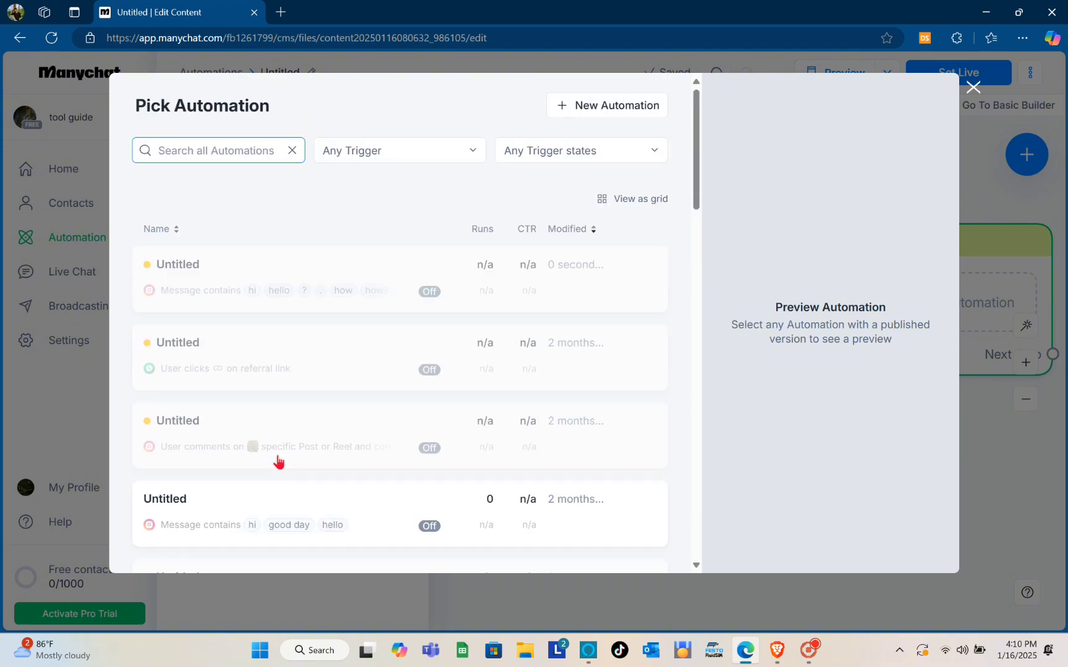
{"action": "scroll", "coordinate": [278, 462], "scroll_direction": "down", "scroll_amount": 2}
{"action": "scroll", "coordinate": [279, 461], "scroll_direction": "up", "scroll_amount": 5}
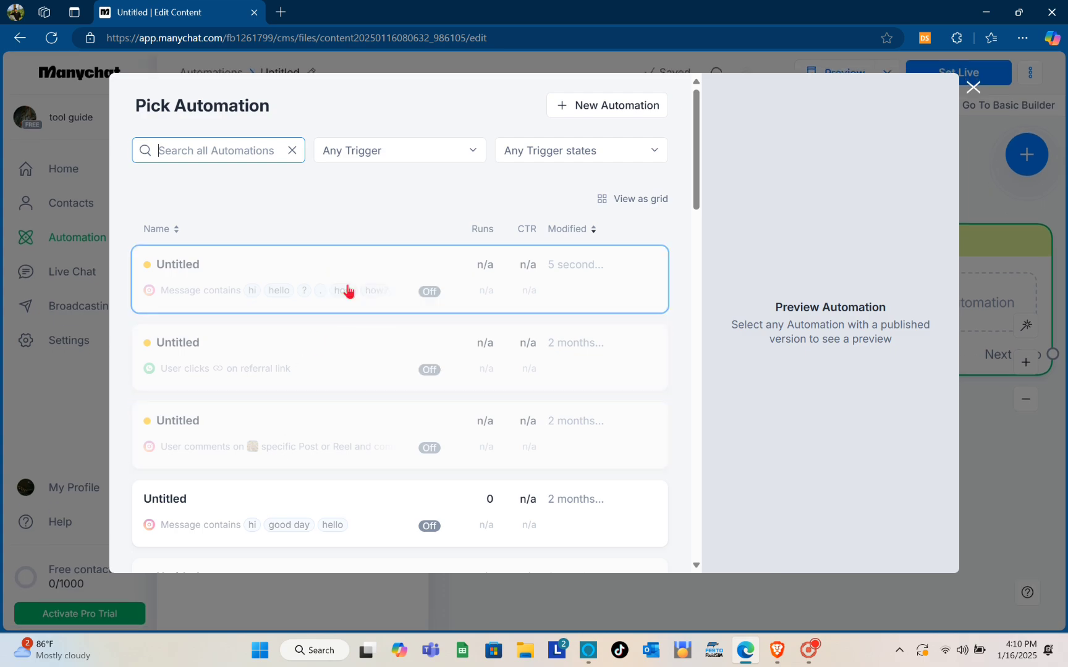
{"action": "left_click", "coordinate": [353, 286]}
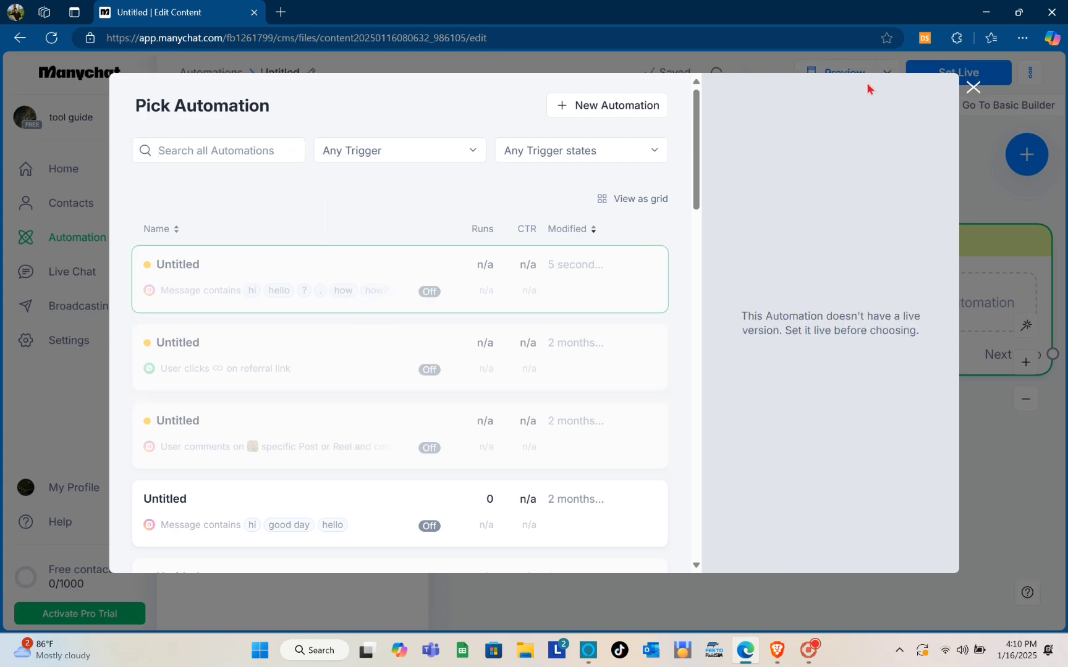
{"action": "left_click", "coordinate": [975, 87]}
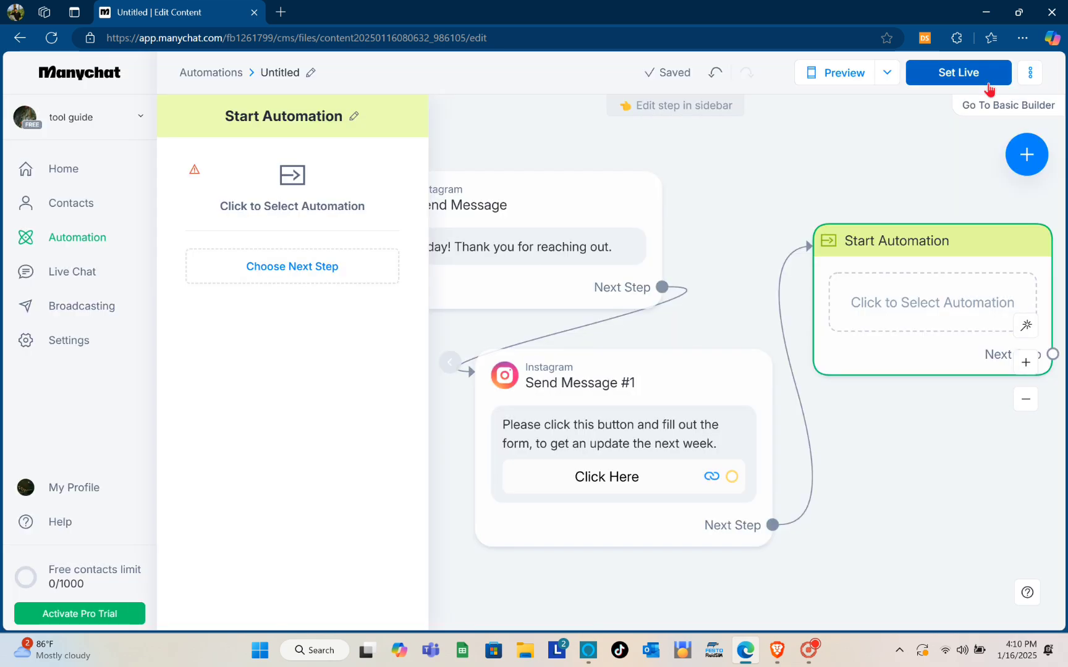
Delete the Start Automation step from the flow.
{"action": "left_click", "coordinate": [737, 196]}
{"action": "mouse_move", "coordinate": [942, 293]}
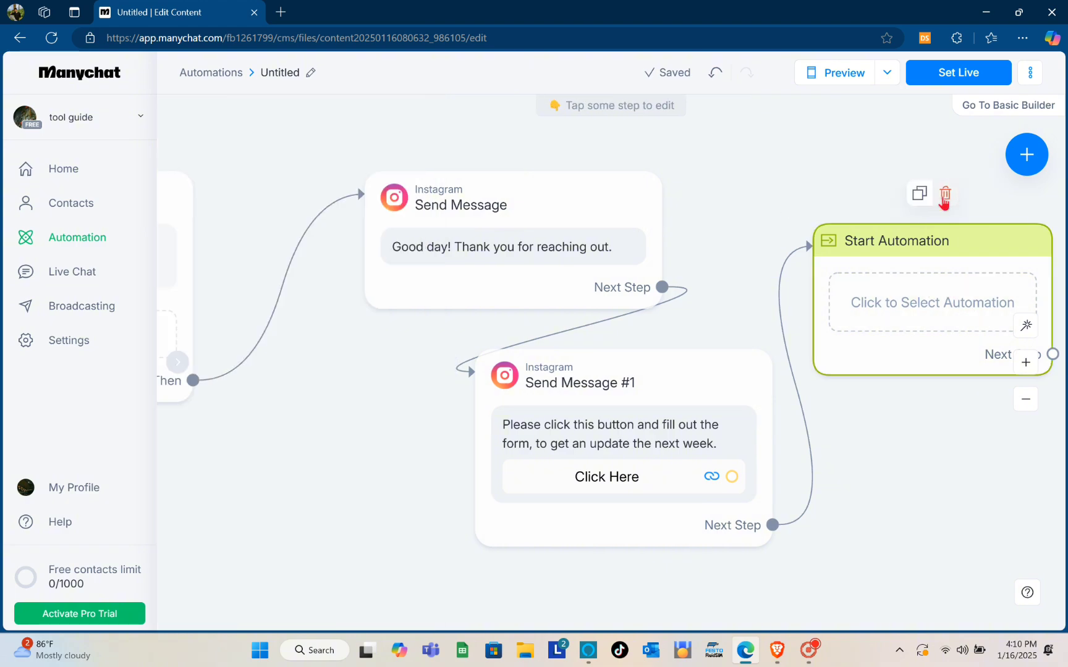
{"action": "left_click", "coordinate": [943, 197]}
Add an Actions step as the next step after the second Instagram message.
{"action": "left_click_drag", "start_coordinate": [771, 525], "coordinate": [798, 251]}
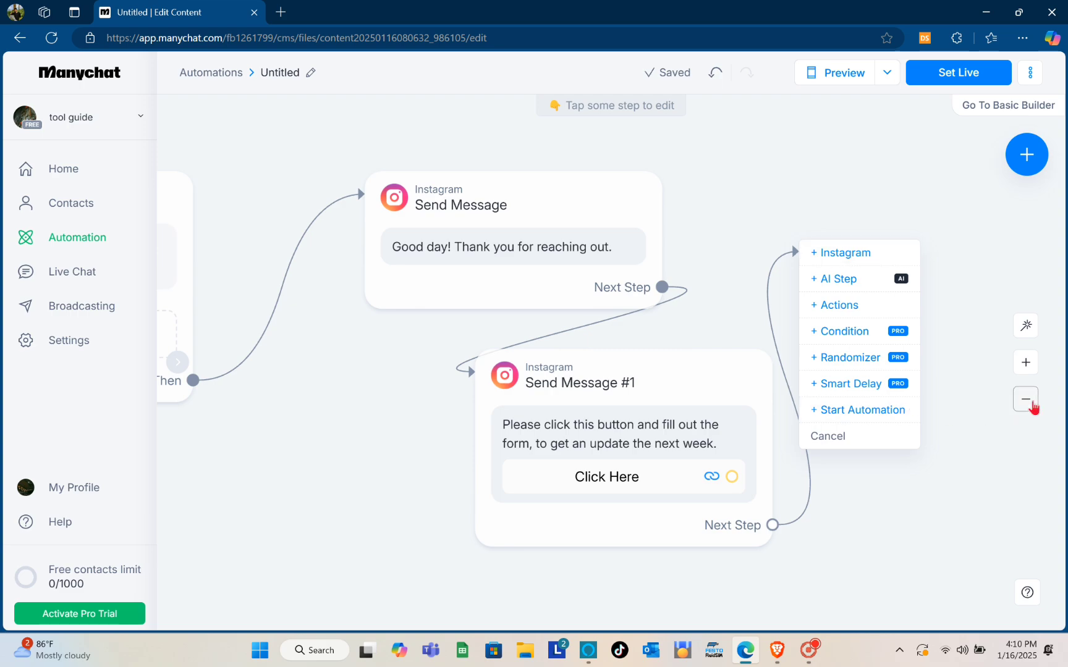
{"action": "left_click", "coordinate": [1025, 398]}
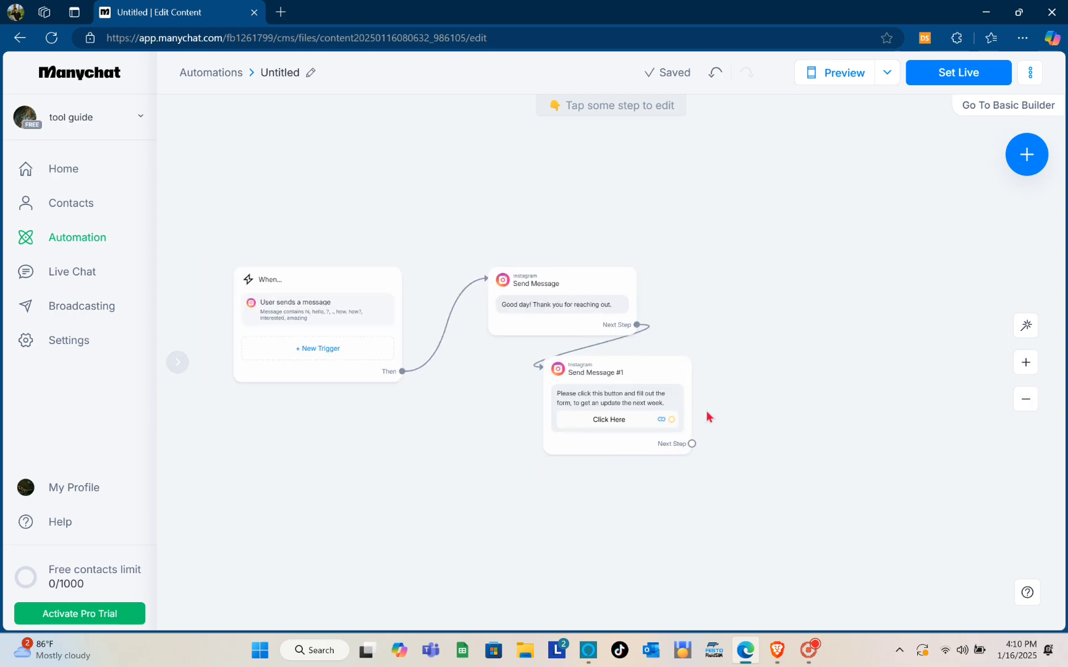
{"action": "scroll", "coordinate": [706, 412], "scroll_direction": "up", "scroll_amount": 4}
{"action": "left_click_drag", "start_coordinate": [676, 480], "coordinate": [719, 274]}
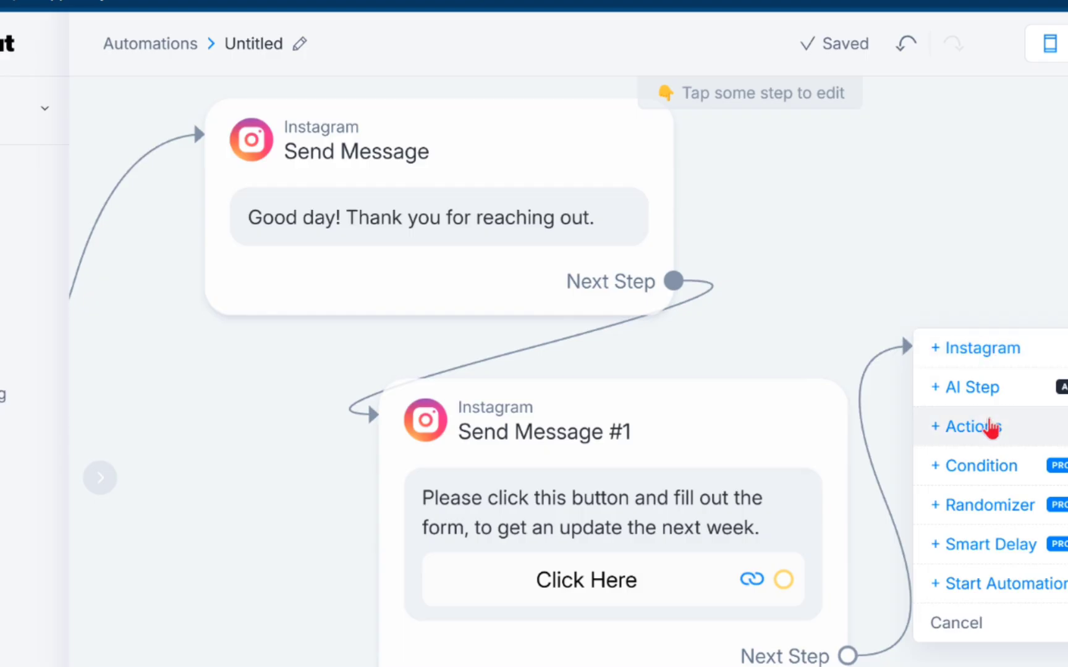
{"action": "left_click", "coordinate": [772, 329]}
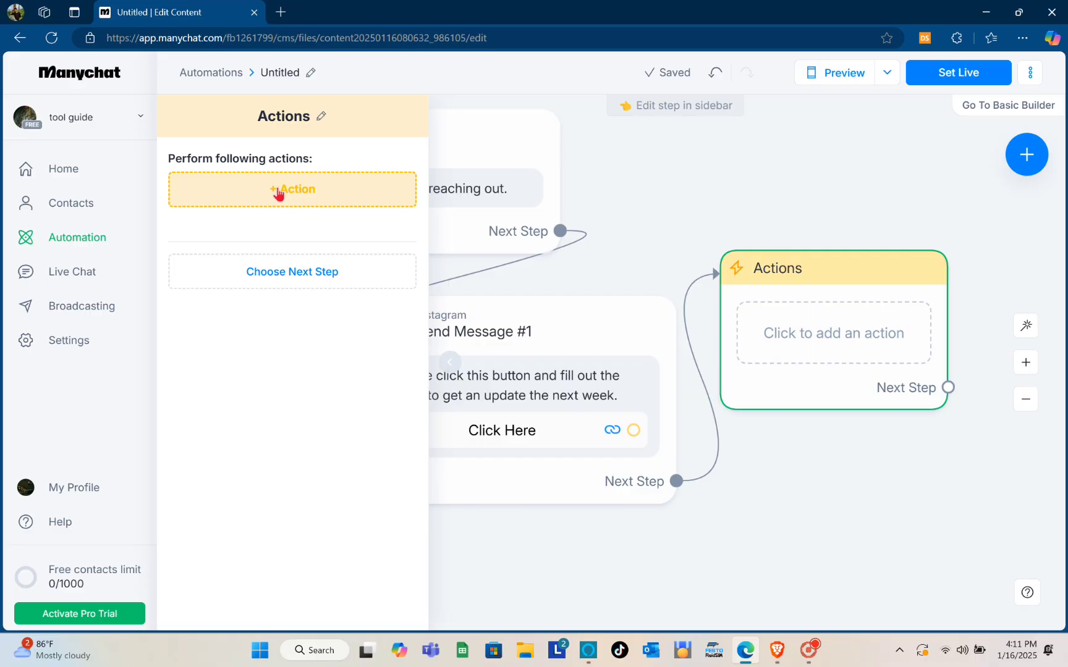
Add the Live Chat action Assign conversation to the Actions step and assign it to the available agent.
{"action": "left_click", "coordinate": [279, 193]}
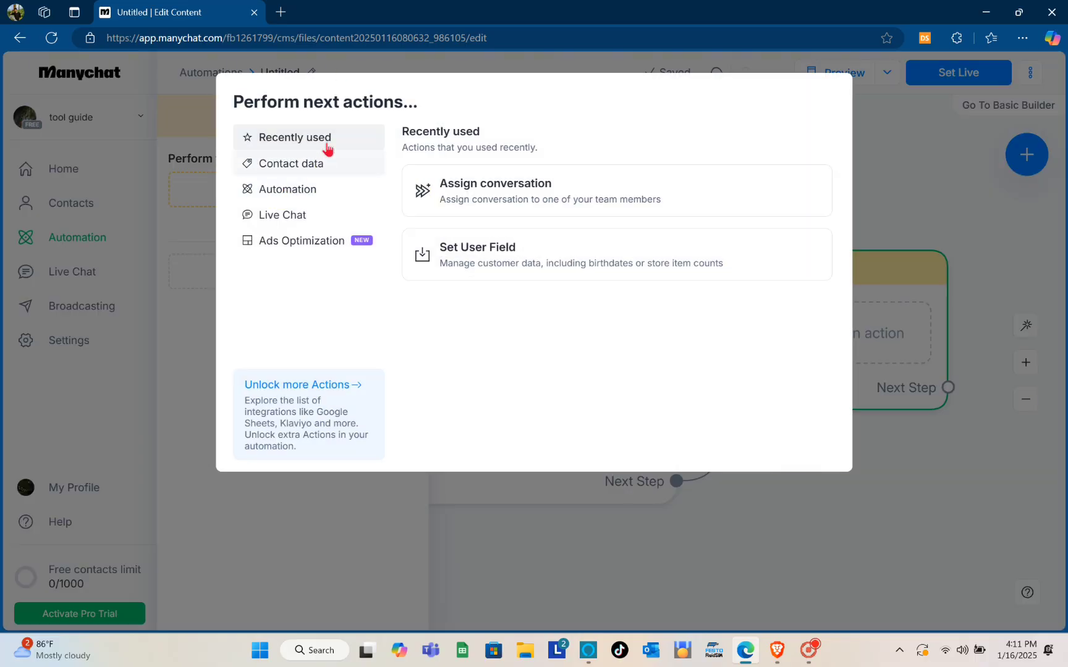
{"action": "left_click", "coordinate": [290, 216]}
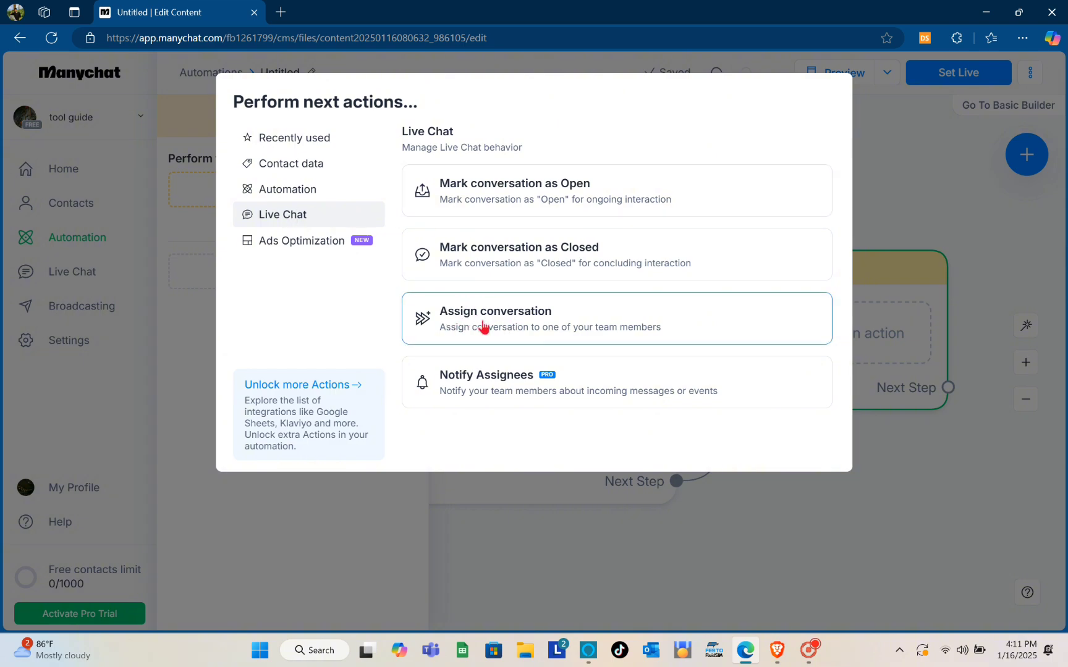
{"action": "left_click", "coordinate": [483, 327]}
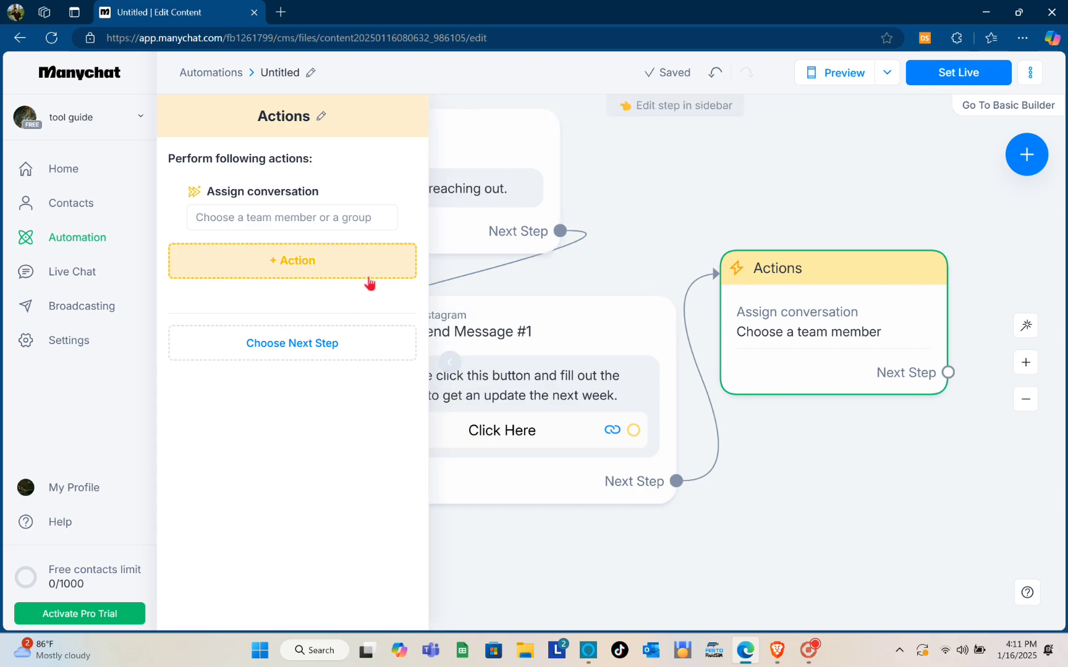
{"action": "left_click", "coordinate": [245, 227]}
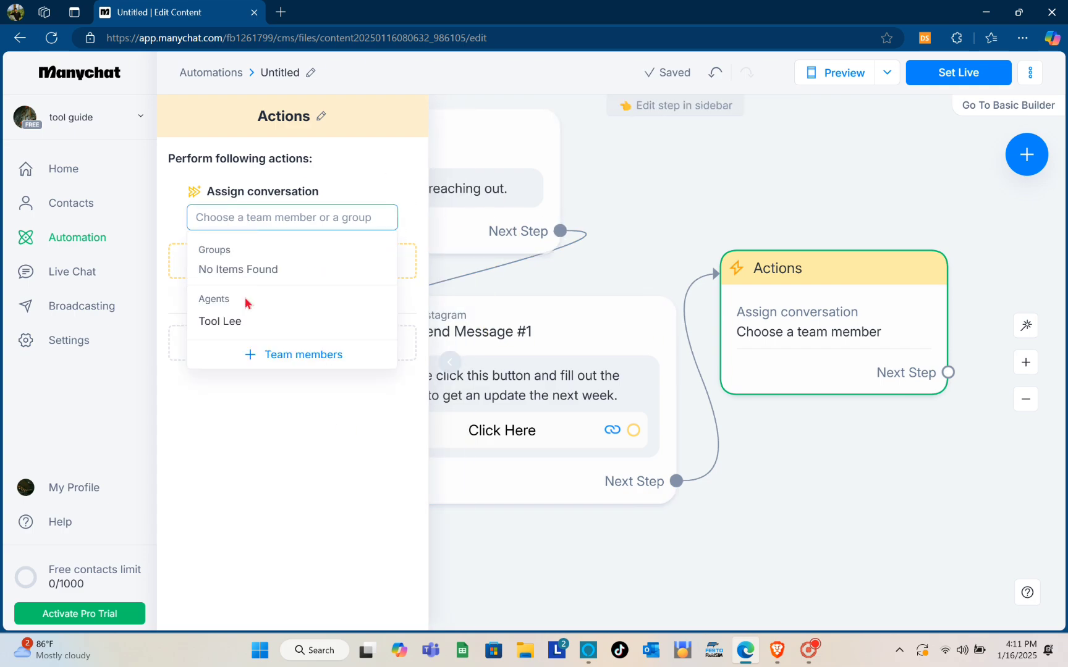
{"action": "left_click", "coordinate": [233, 323]}
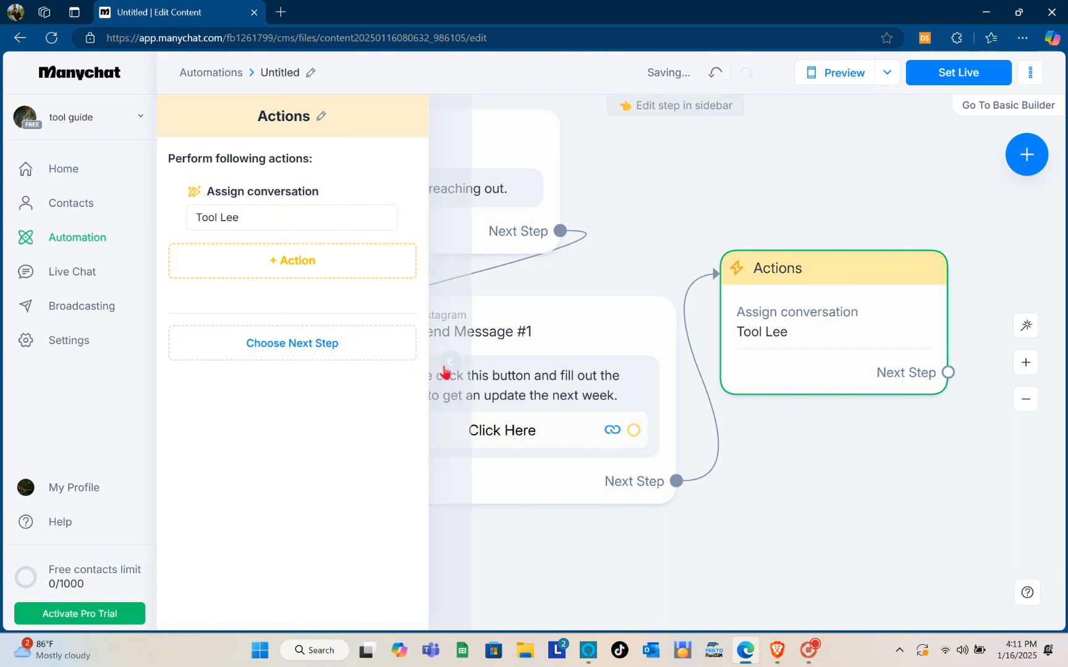
{"action": "left_click", "coordinate": [818, 456]}
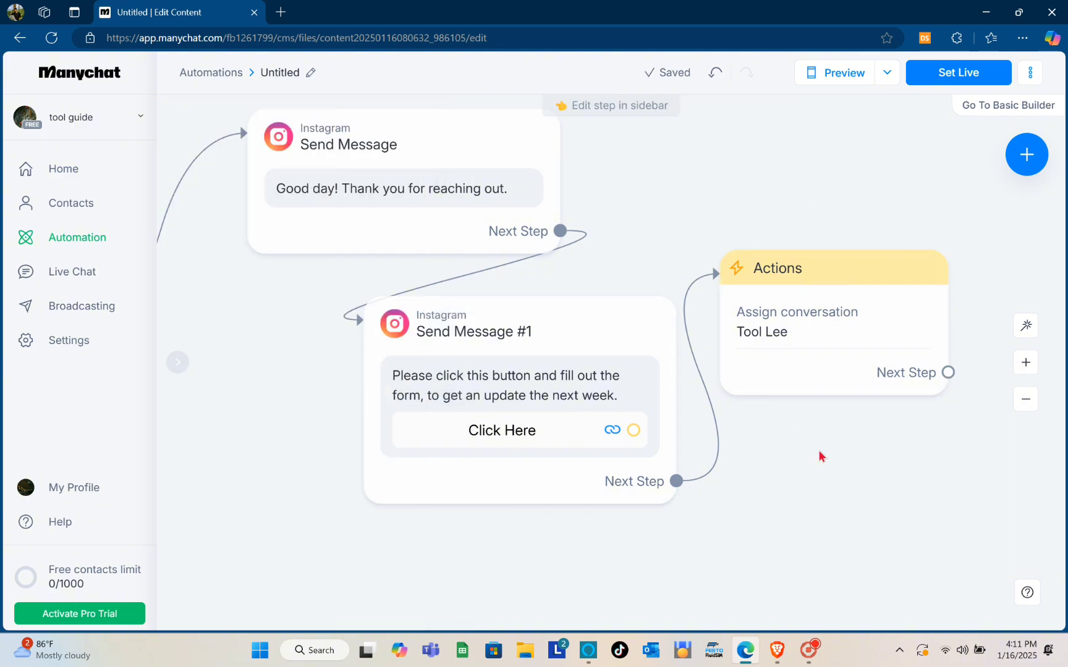
Preview the conversation of the complete flow and close the preview.
{"action": "scroll", "coordinate": [818, 456], "scroll_direction": "down", "scroll_amount": 3}
{"action": "left_click", "coordinate": [845, 76]}
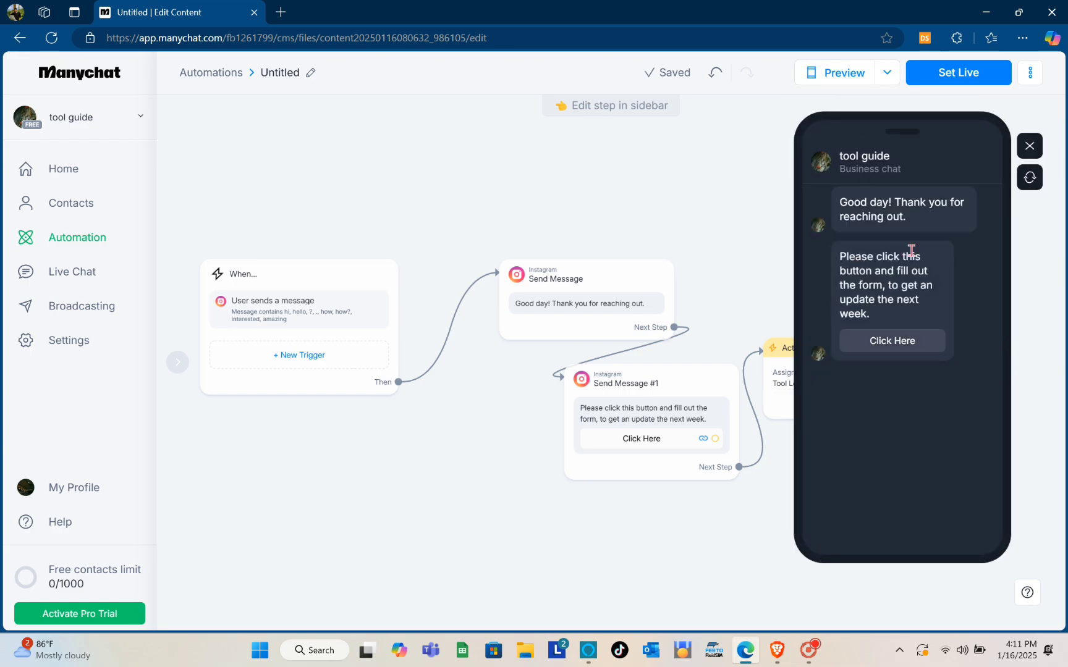
{"action": "left_click", "coordinate": [1028, 146]}
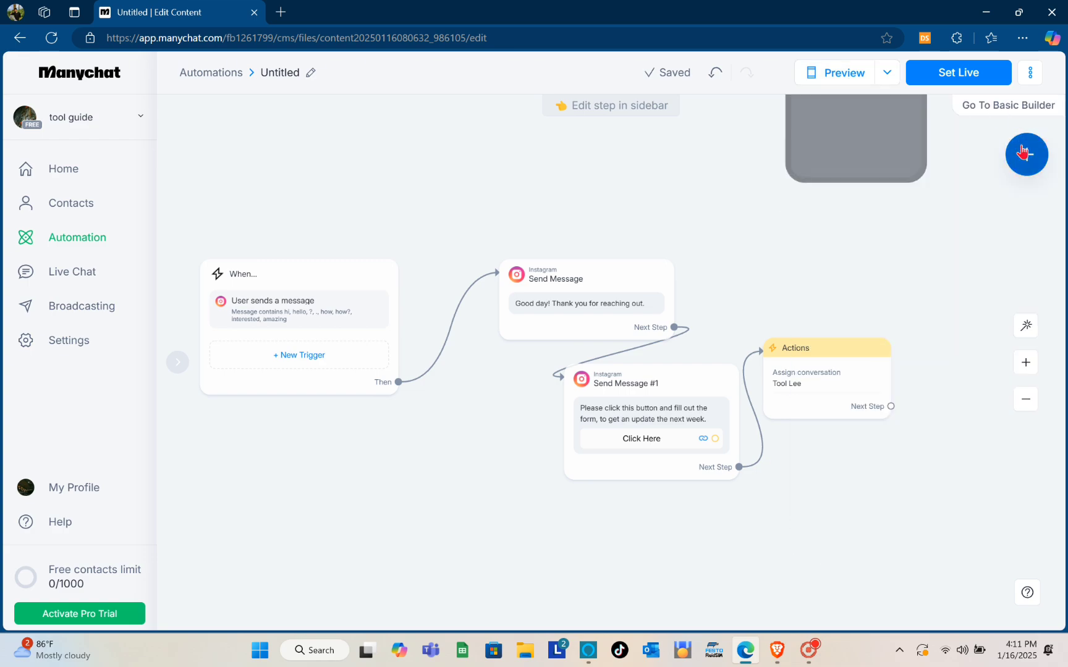
Set the automation live, try to enable its "User sends a message" trigger, and dismiss the Pro plan offer.
{"action": "left_click", "coordinate": [964, 69]}
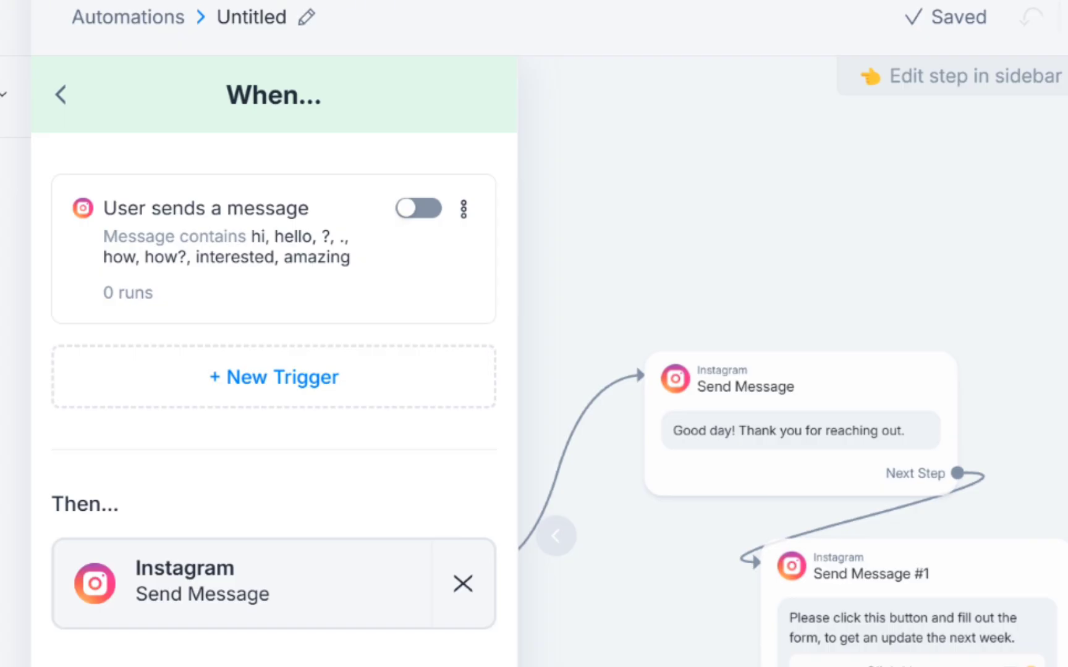
{"action": "left_click", "coordinate": [423, 210]}
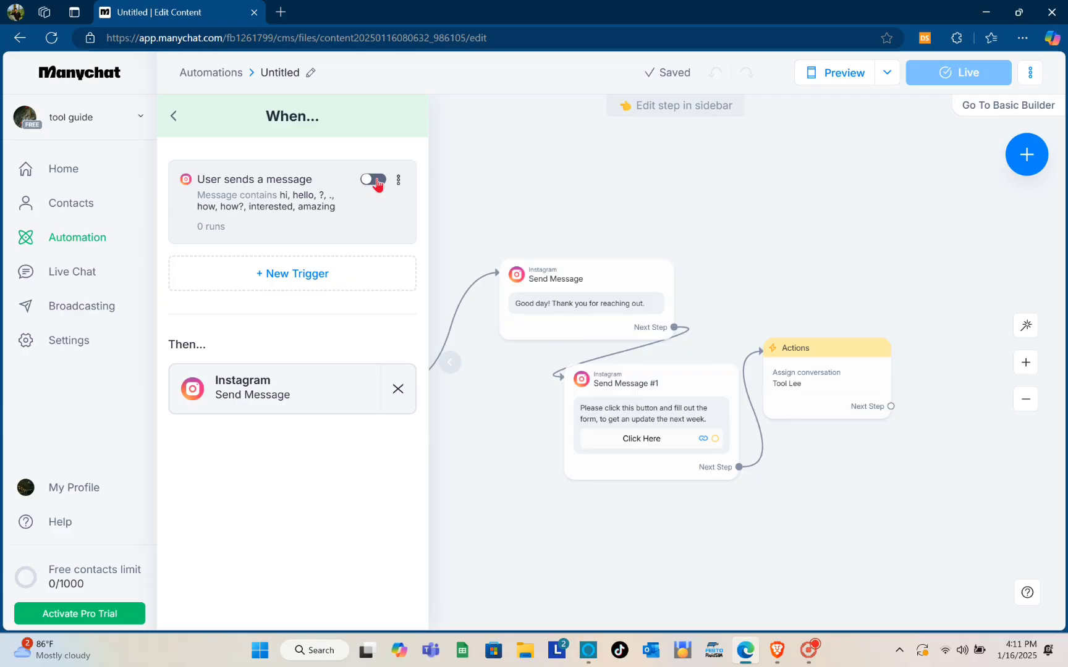
{"action": "left_click", "coordinate": [374, 179]}
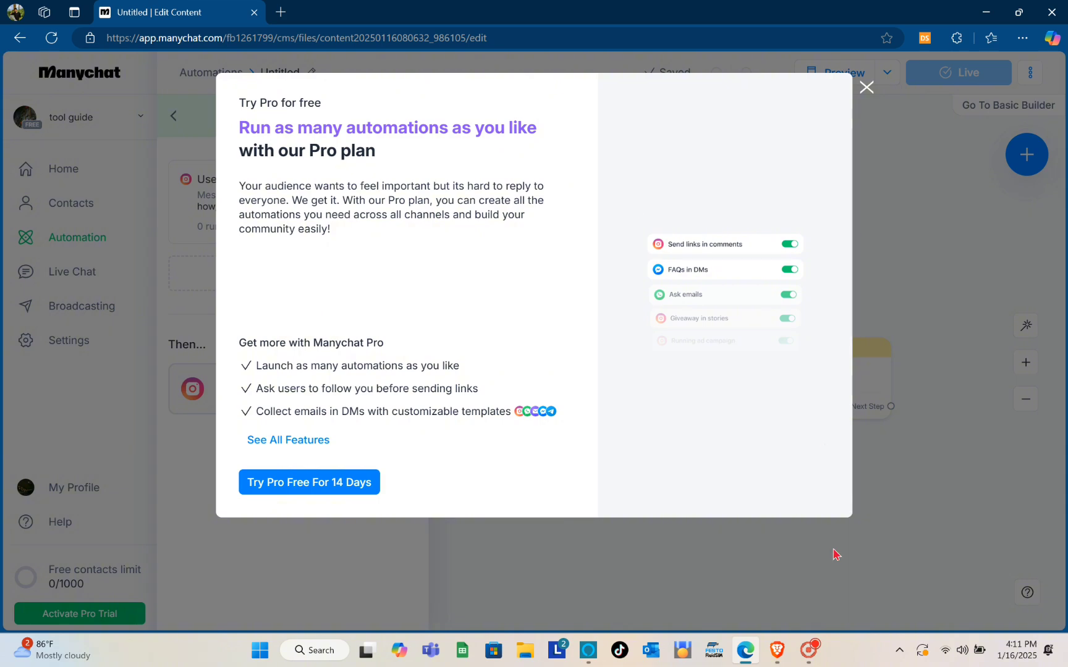
{"action": "left_click", "coordinate": [935, 409]}
{"action": "left_click", "coordinate": [774, 307]}
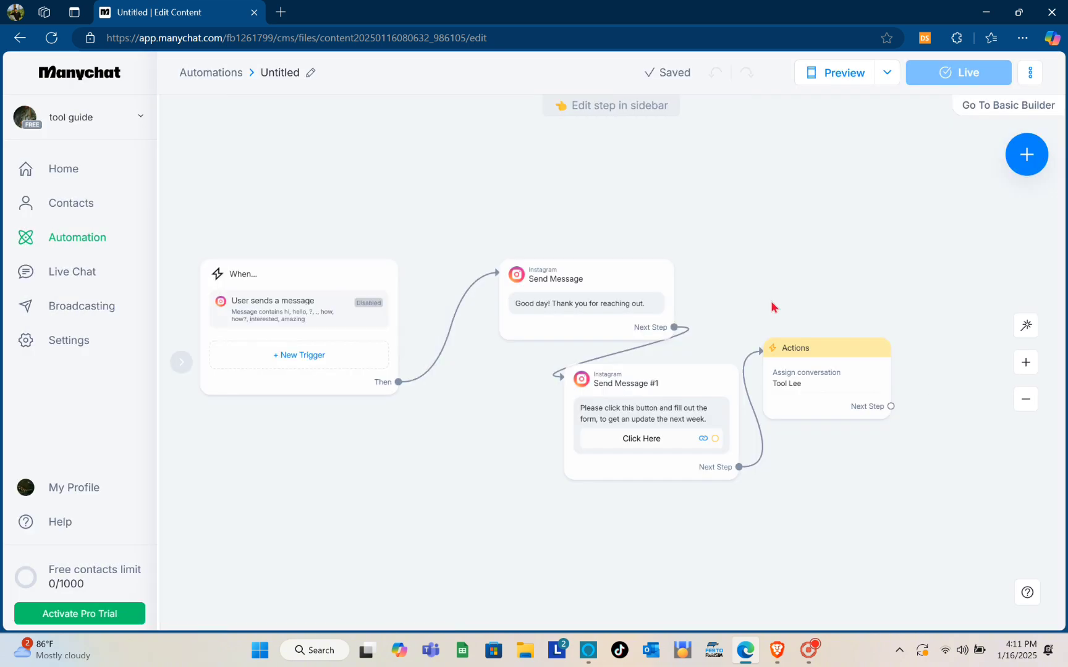
{"action": "scroll", "coordinate": [775, 307], "scroll_direction": "up", "scroll_amount": 5}
{"action": "scroll", "coordinate": [775, 307], "scroll_direction": "left", "scroll_amount": 3}
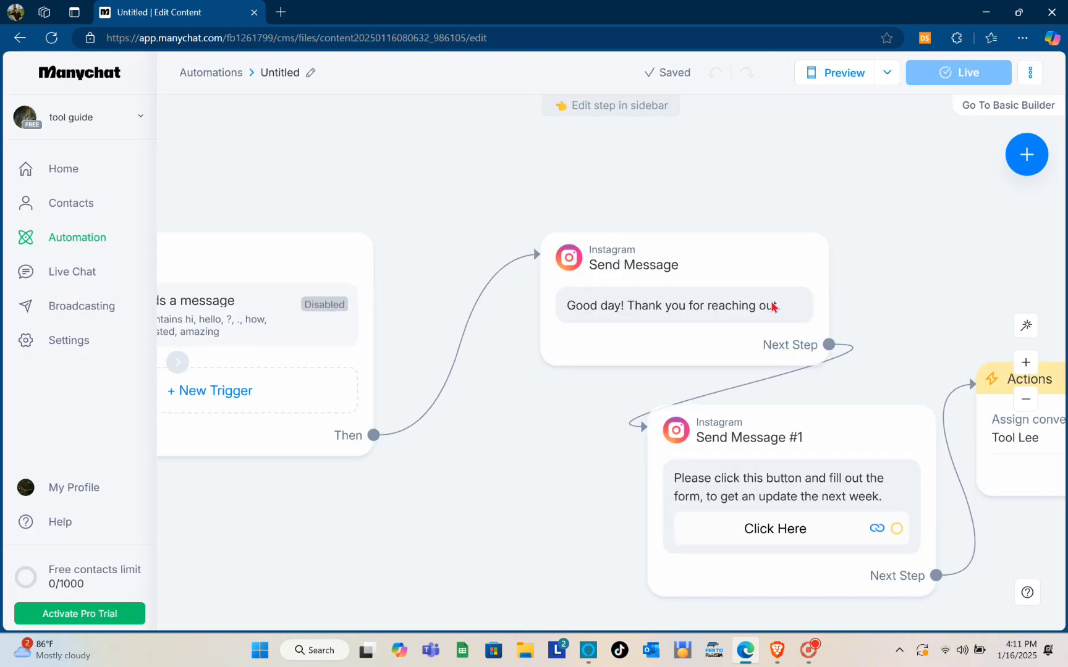
{"action": "scroll", "coordinate": [773, 306], "scroll_direction": "right", "scroll_amount": 3}
{"action": "scroll", "coordinate": [772, 306], "scroll_direction": "left", "scroll_amount": 6}
{"action": "scroll", "coordinate": [773, 306], "scroll_direction": "right", "scroll_amount": 3}
{"action": "scroll", "coordinate": [772, 305], "scroll_direction": "right", "scroll_amount": 5}
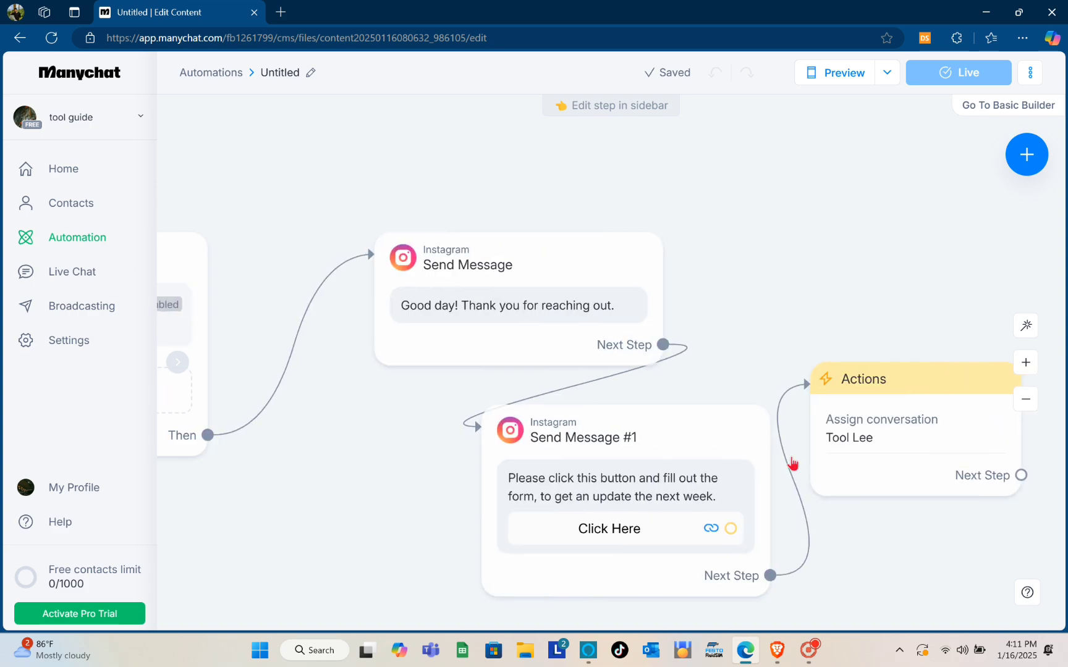